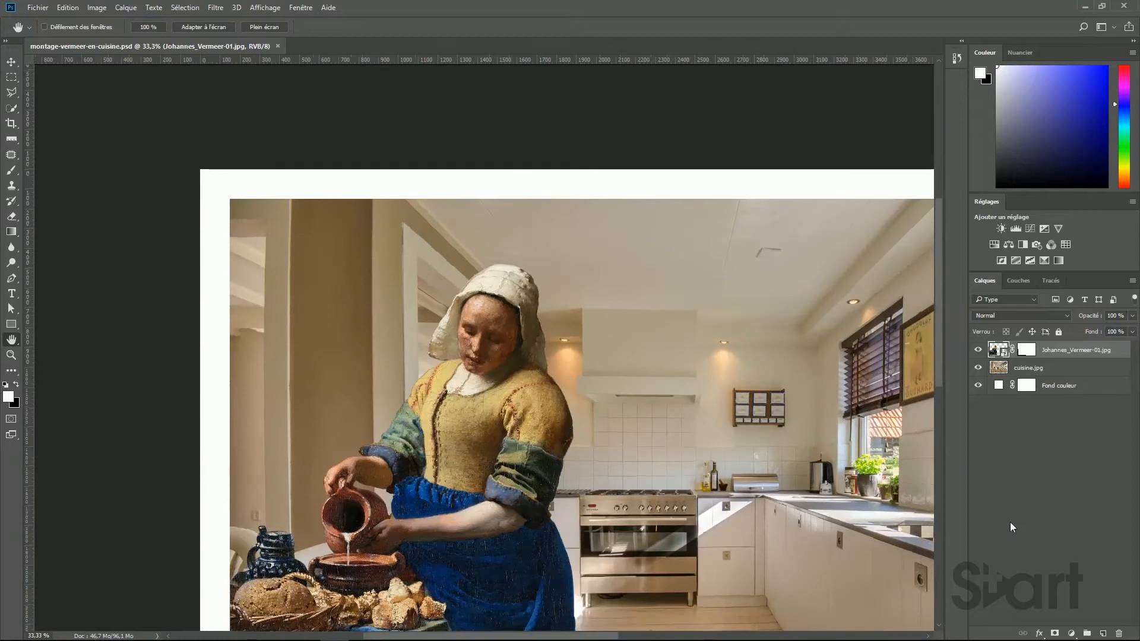
# Step: Examine the finished kitchen montage up close around the milkmaid and as a whole
pyautogui.hotkey('ctrl', '+')
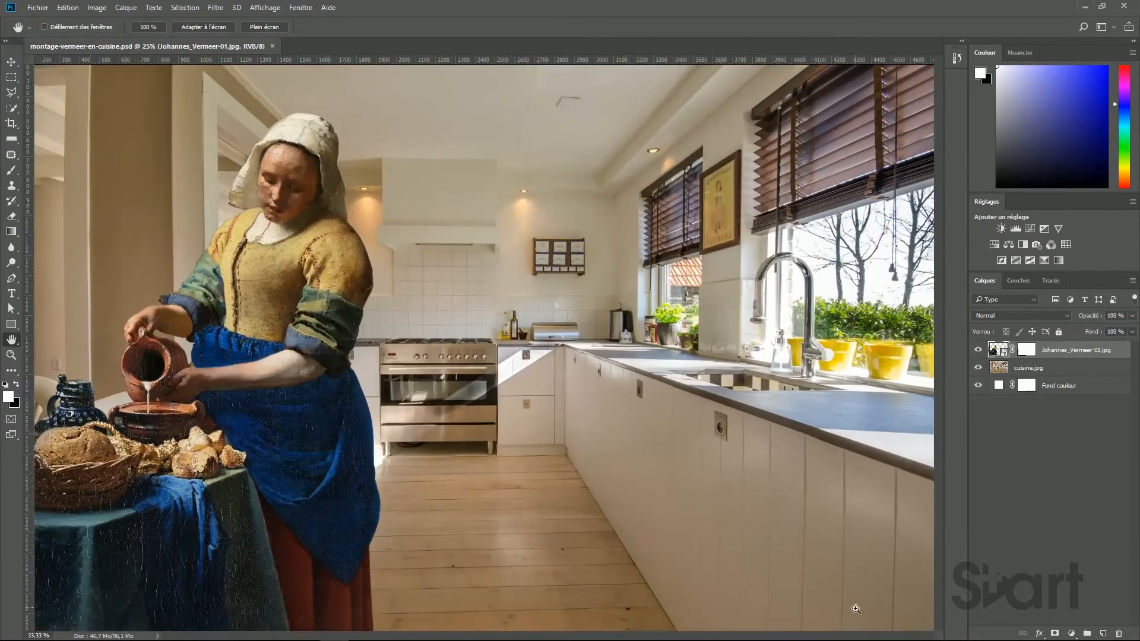
pyautogui.hotkey('ctrl', '+')
pyautogui.moveTo(191, 449); pyautogui.dragTo(522, 330)
pyautogui.hotkey('ctrl', '+')
pyautogui.hotkey('ctrl', '+')
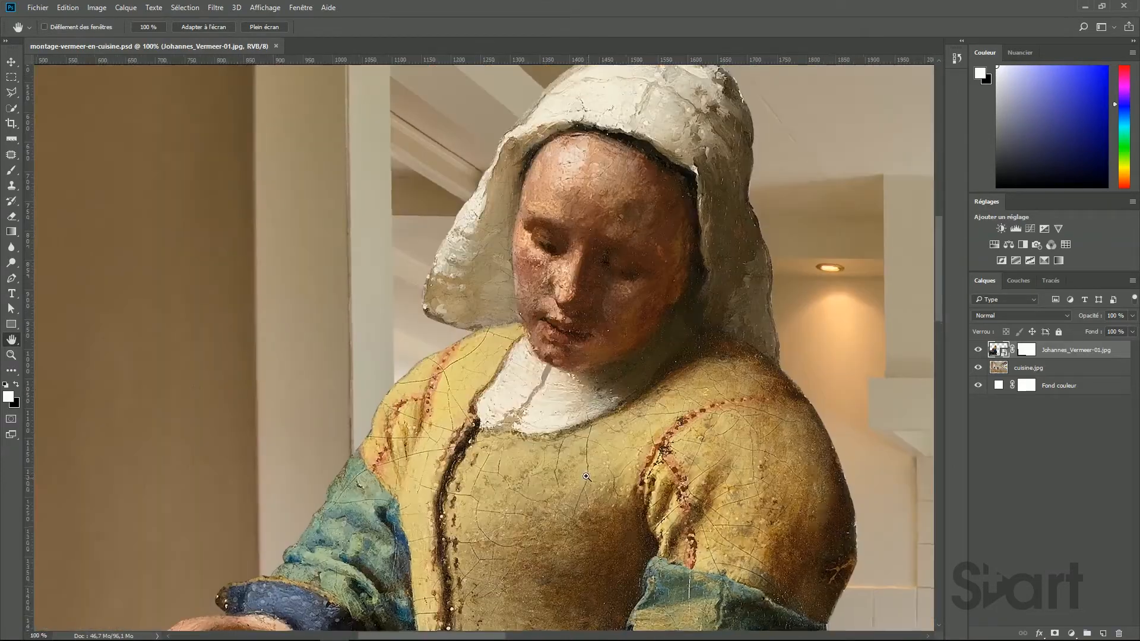
pyautogui.hotkey('ctrl', '-')
pyautogui.hotkey('ctrl', '-')
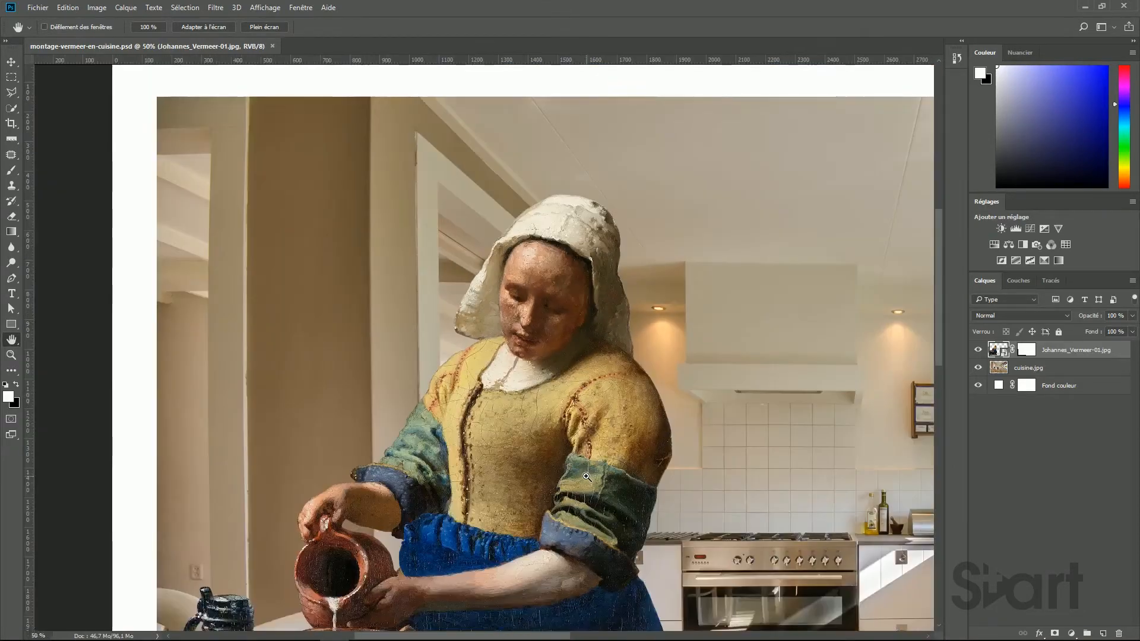
pyautogui.hotkey('ctrl', '-')
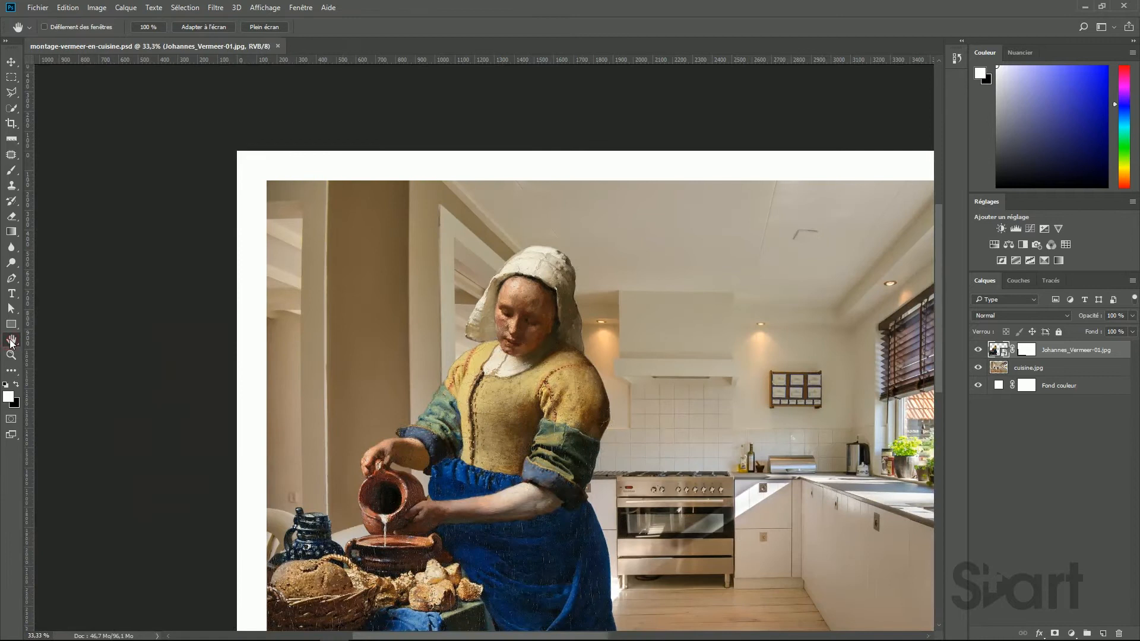
pyautogui.hotkey('ctrl', '0')
# Step: Toggle the visibility of the Johannes_Vermeer-01.jpg and cuisine.jpg layers to examine what each contributes to the montage
pyautogui.click(978, 350)
pyautogui.click(978, 350)
pyautogui.click(978, 350)
pyautogui.click(978, 350)
pyautogui.click(979, 368)
pyautogui.click(979, 368)
pyautogui.click(978, 368)
pyautogui.click(978, 368)
pyautogui.click(979, 351)
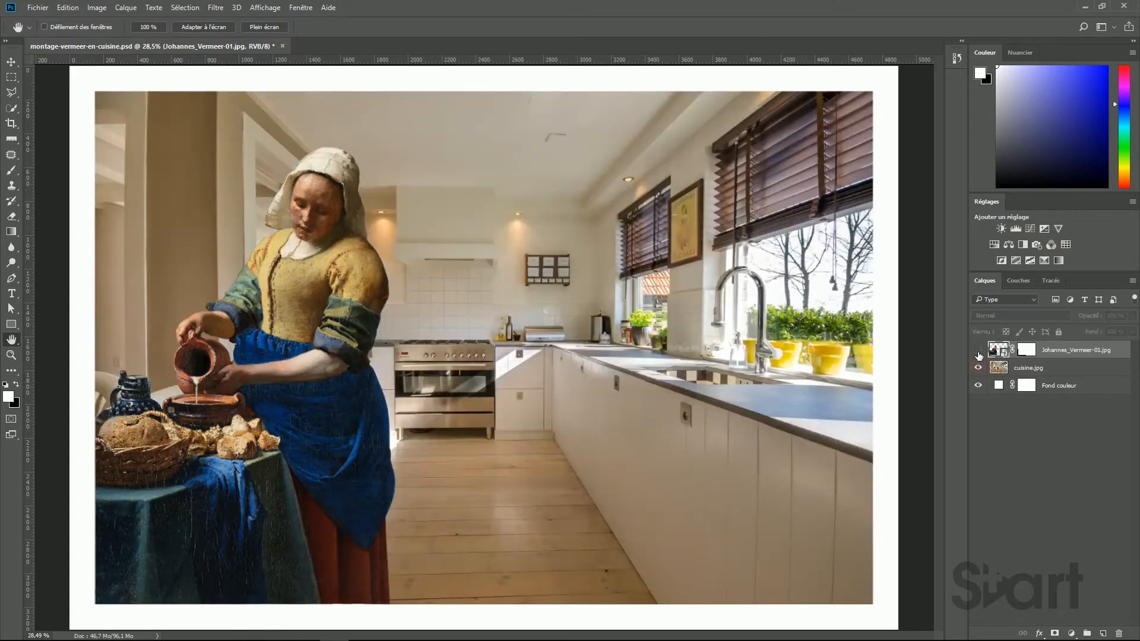
pyautogui.click(978, 351)
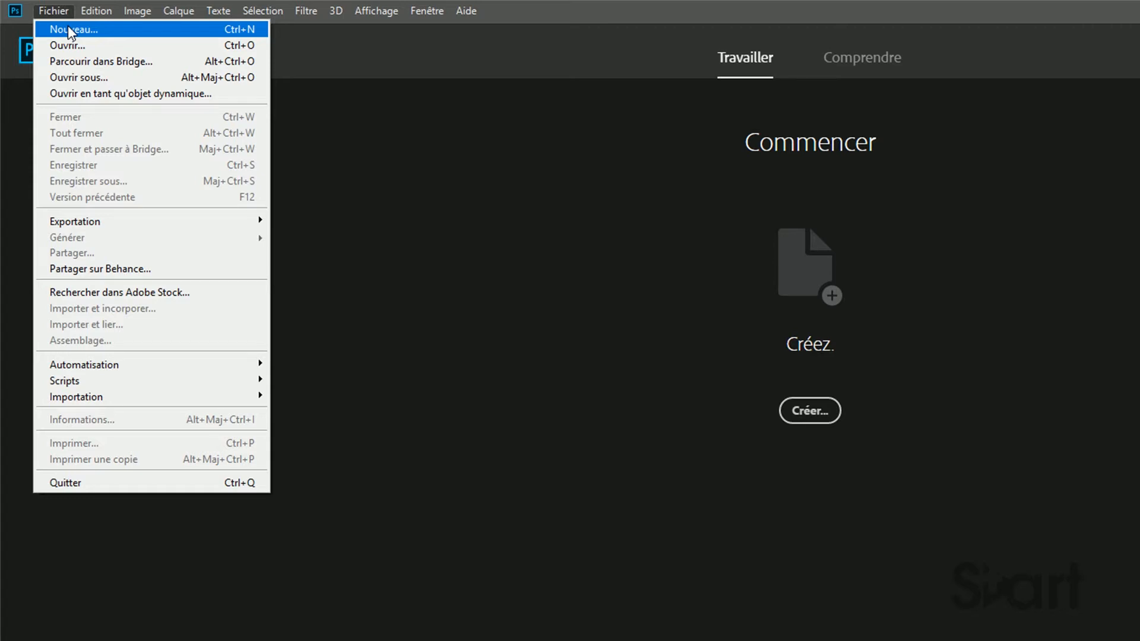
# Step: Load cuisine.jpg and Johannes_Vermeer-01.jpg from the montage-cuisine-vermeer folder as a stack of layers in one new document
pyautogui.moveTo(142, 381)
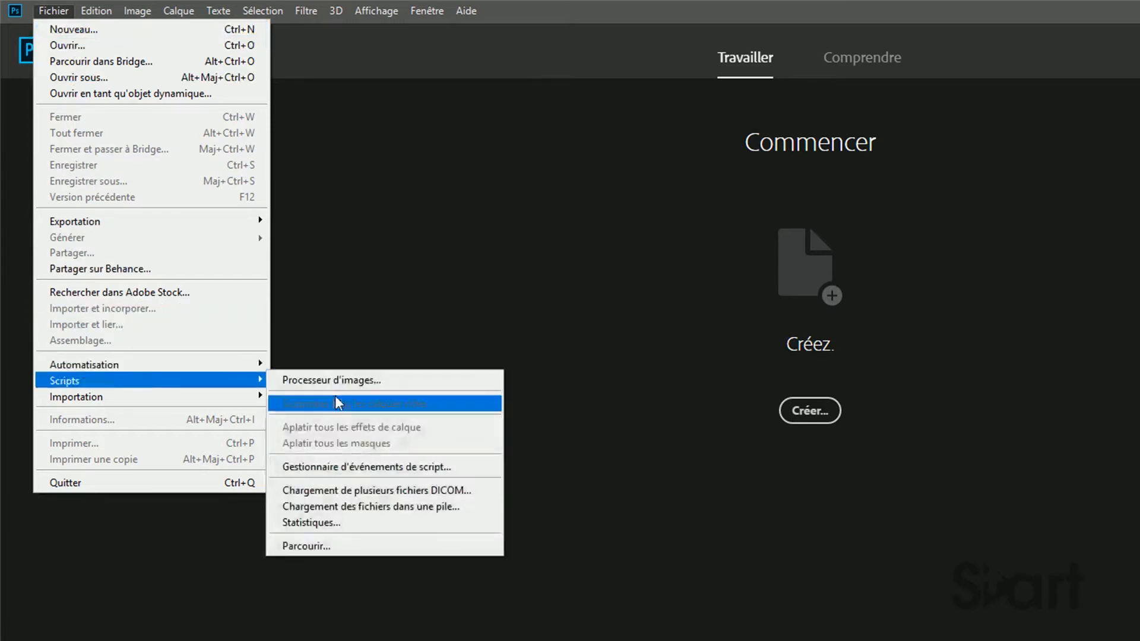
pyautogui.click(372, 509)
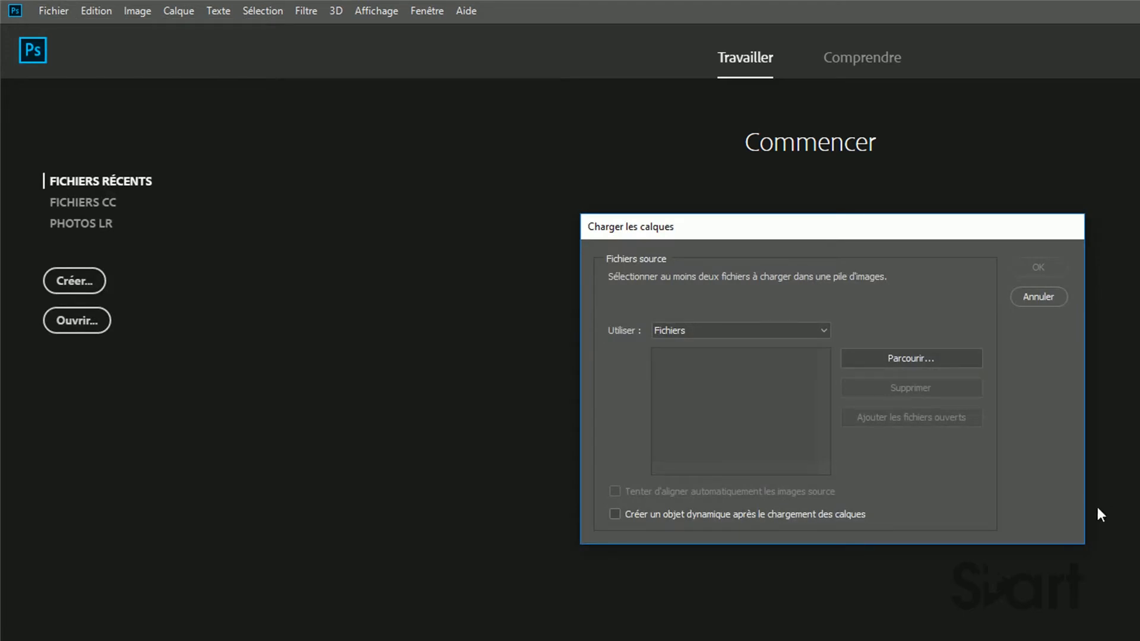
pyautogui.click(913, 360)
pyautogui.moveTo(1045, 508); pyautogui.dragTo(861, 376)
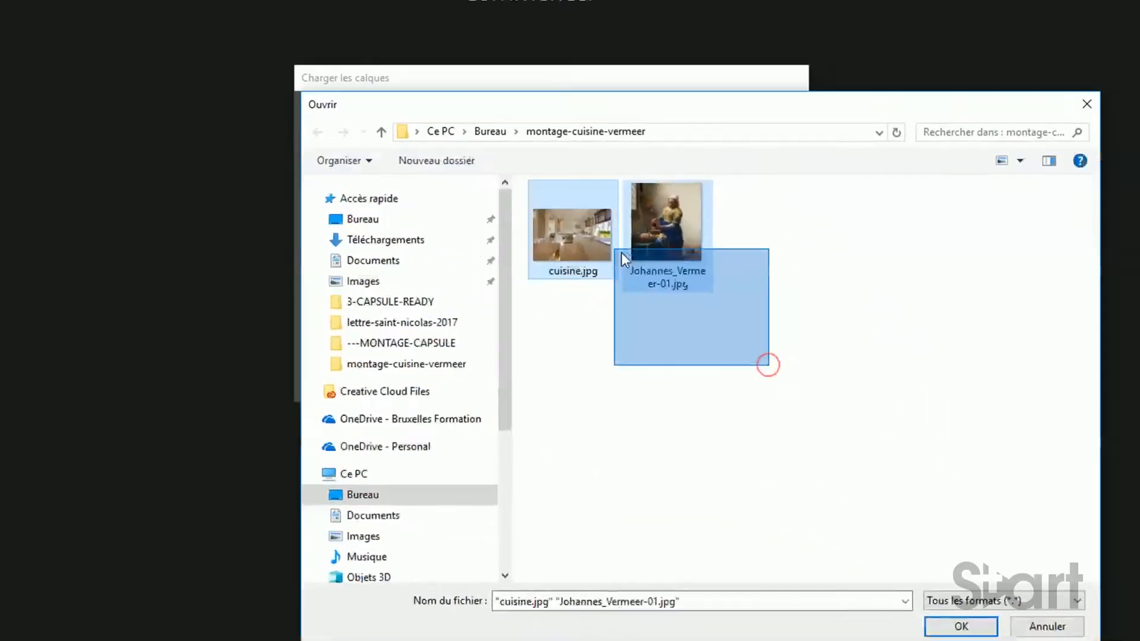
pyautogui.moveTo(499, 188); pyautogui.dragTo(498, 187)
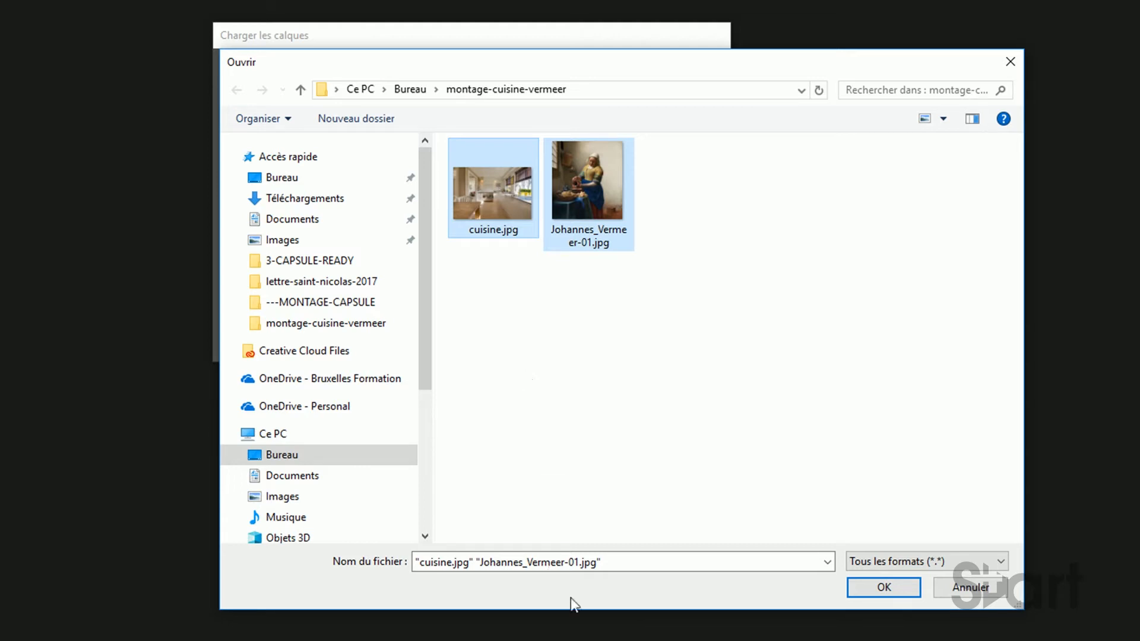
pyautogui.click(877, 591)
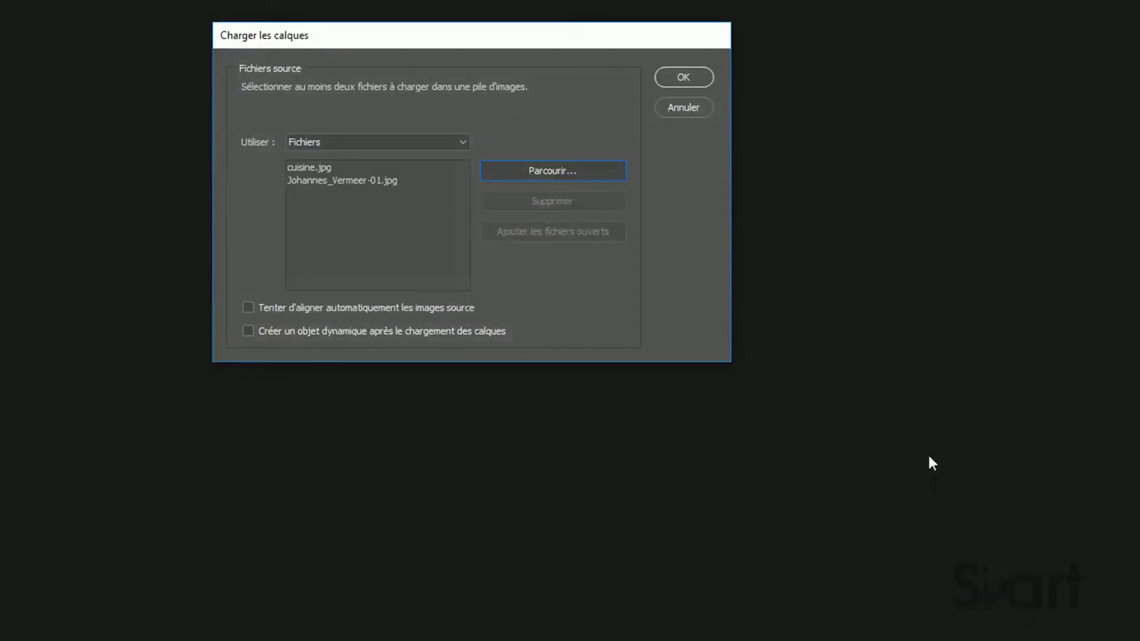
pyautogui.click(683, 78)
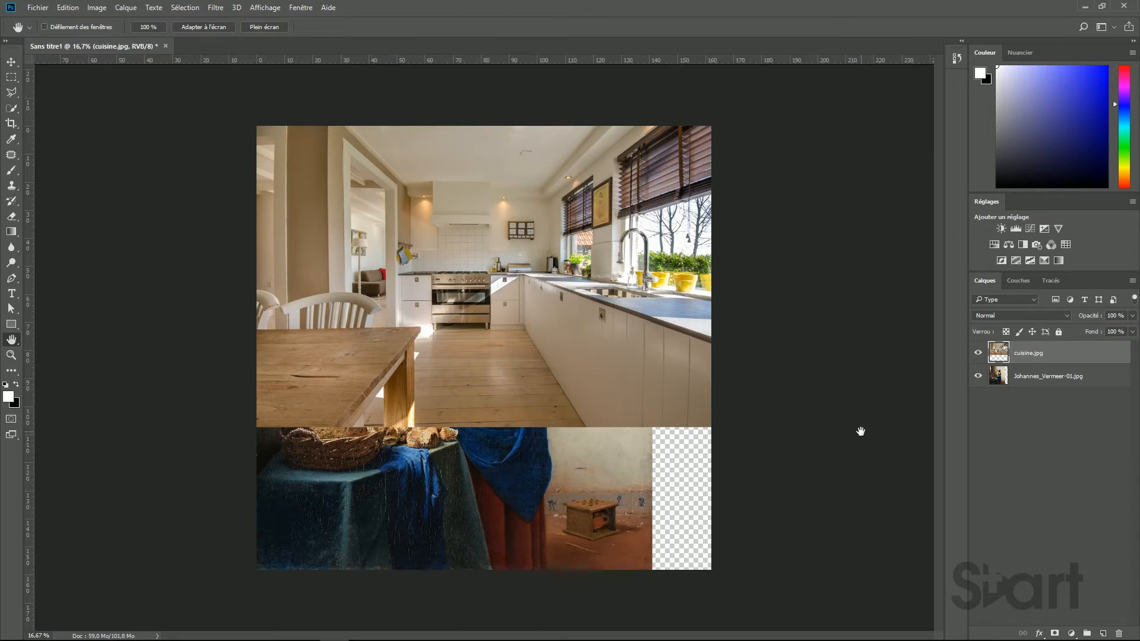
# Step: Save the document in Photoshop format as montahe-vermeer-en-cuisine.psd
pyautogui.click(38, 8)
pyautogui.click(82, 118)
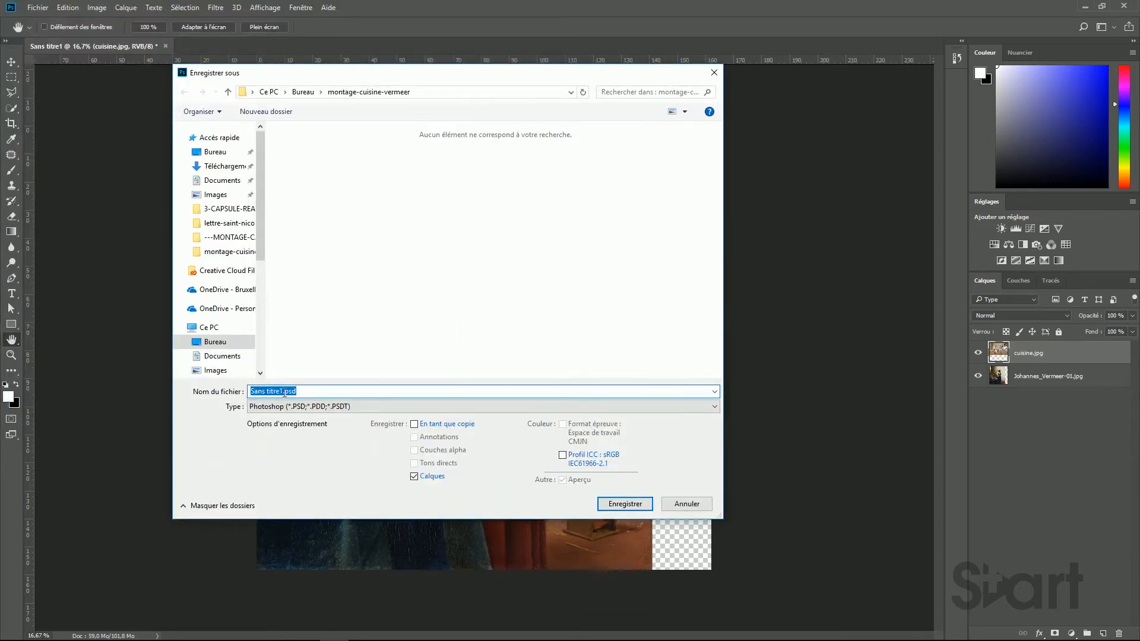
pyautogui.write('montahe-vermeer-en-cuisine')
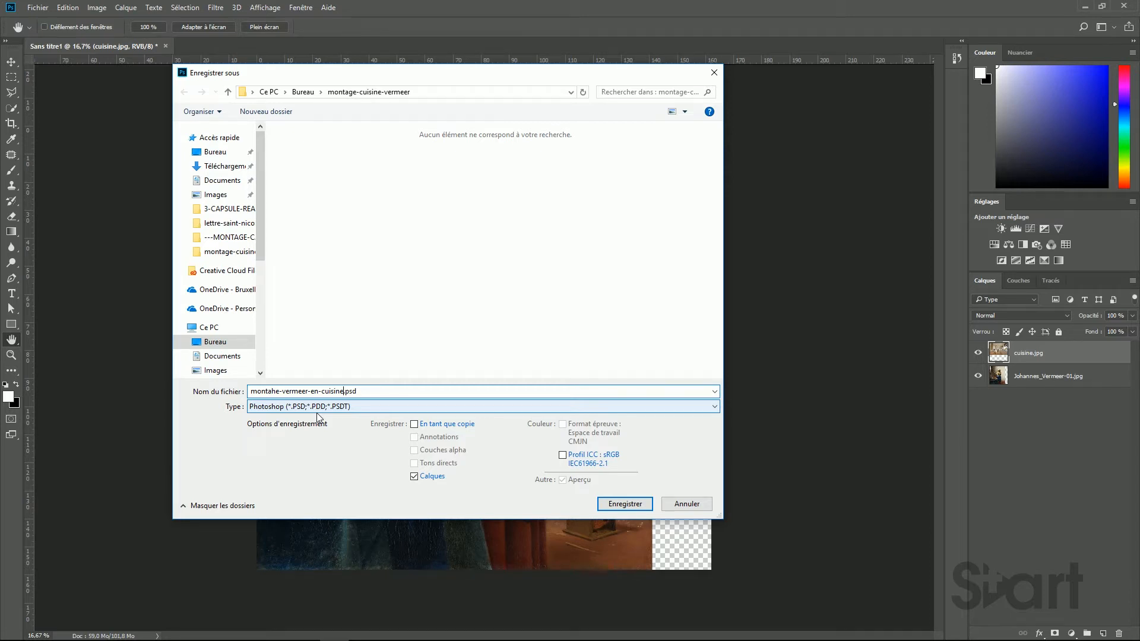
pyautogui.press('Return')
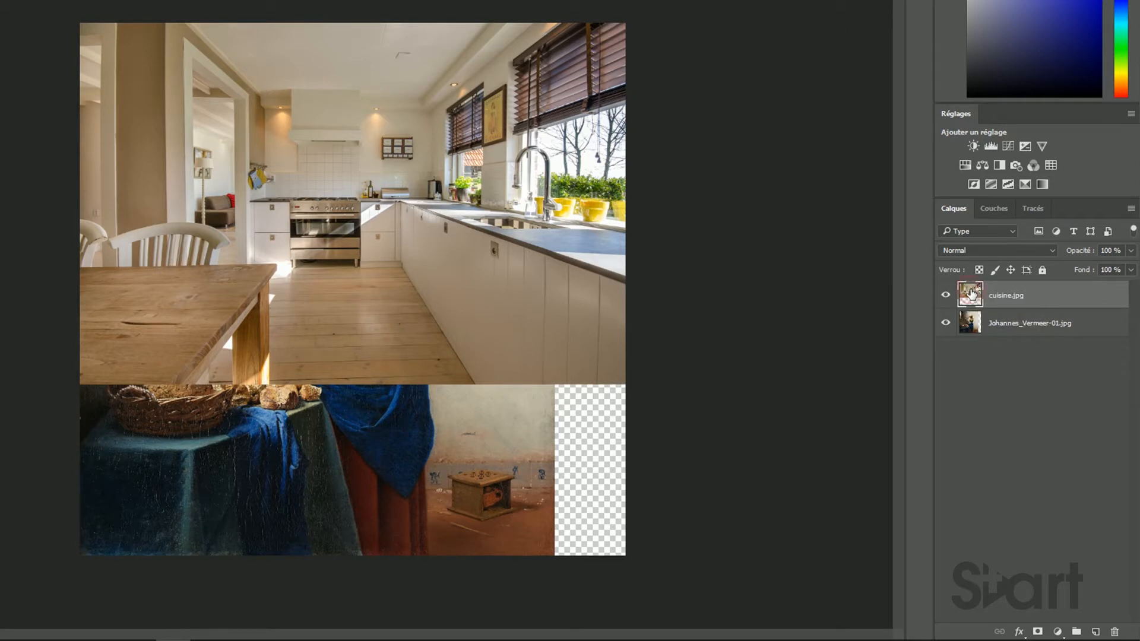
# Step: Move the cuisine.jpg layer below the painting, hide it, and make the Johannes_Vermeer-01.jpg layer active
pyautogui.moveTo(972, 293); pyautogui.dragTo(985, 344)
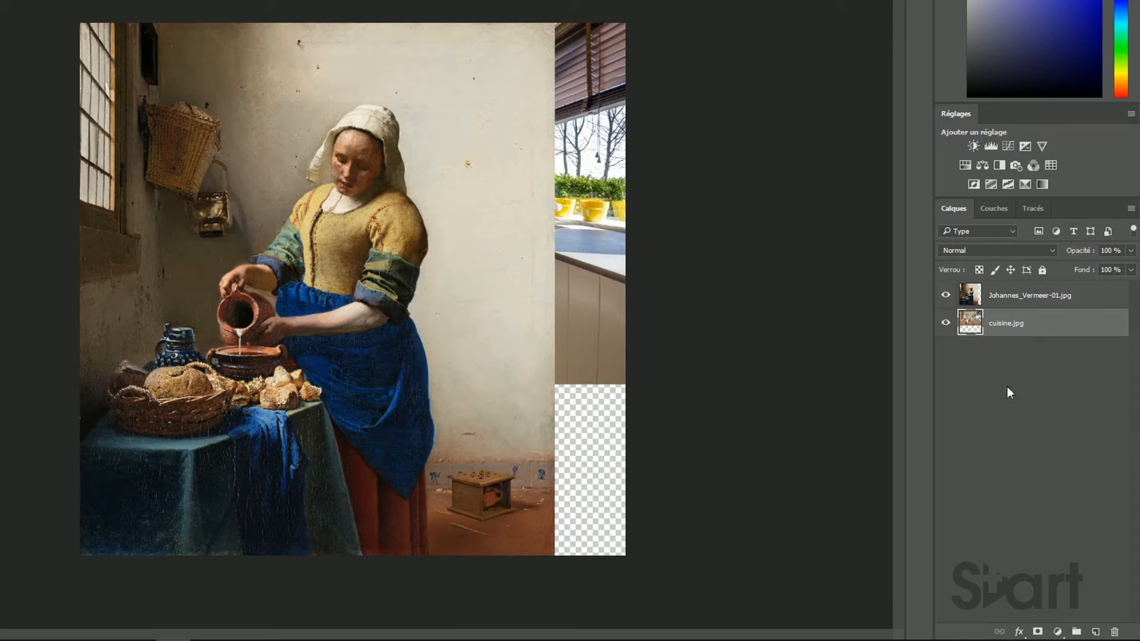
pyautogui.click(946, 325)
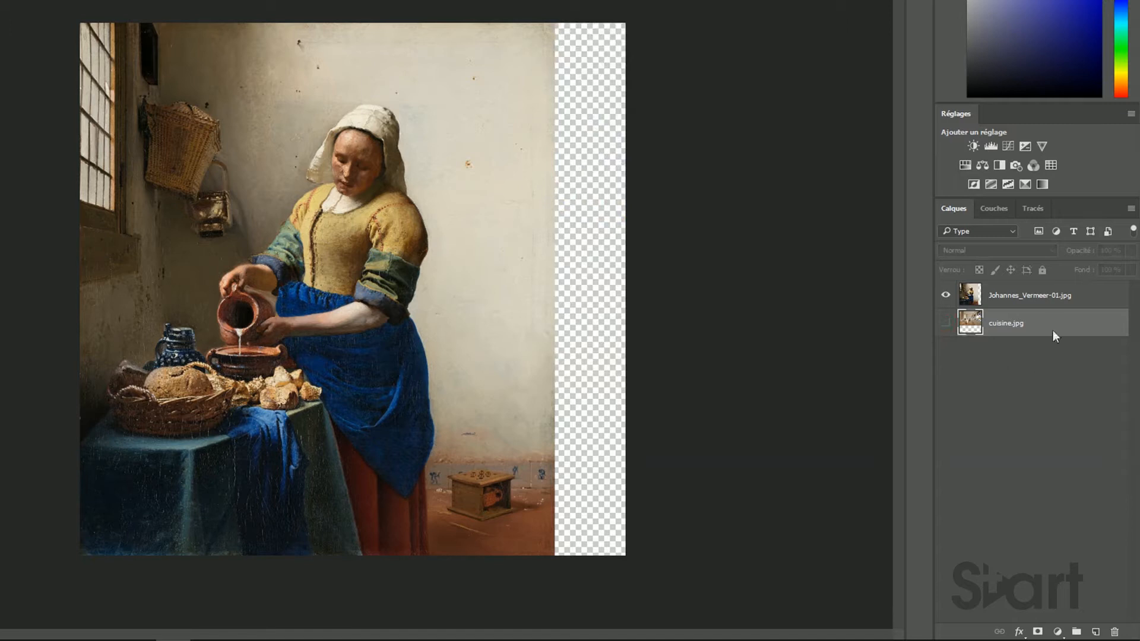
pyautogui.click(974, 294)
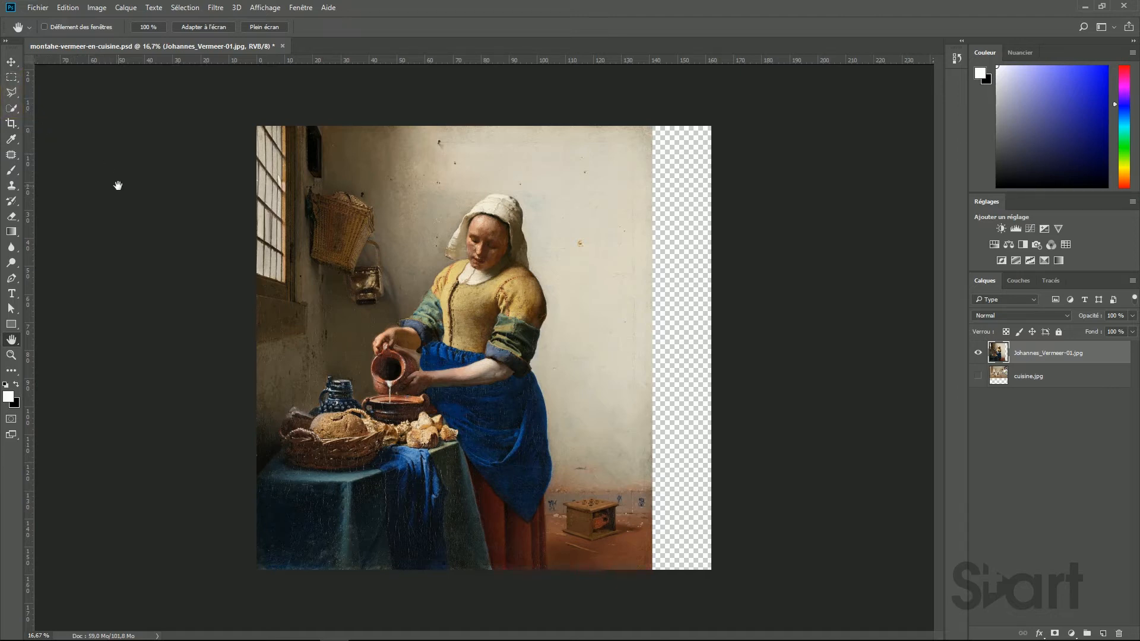
# Step: Try to isolate the milkmaid's blouse and skirt with the Quick Selection tool, inspect the edges, and clear the selection
pyautogui.click(12, 108)
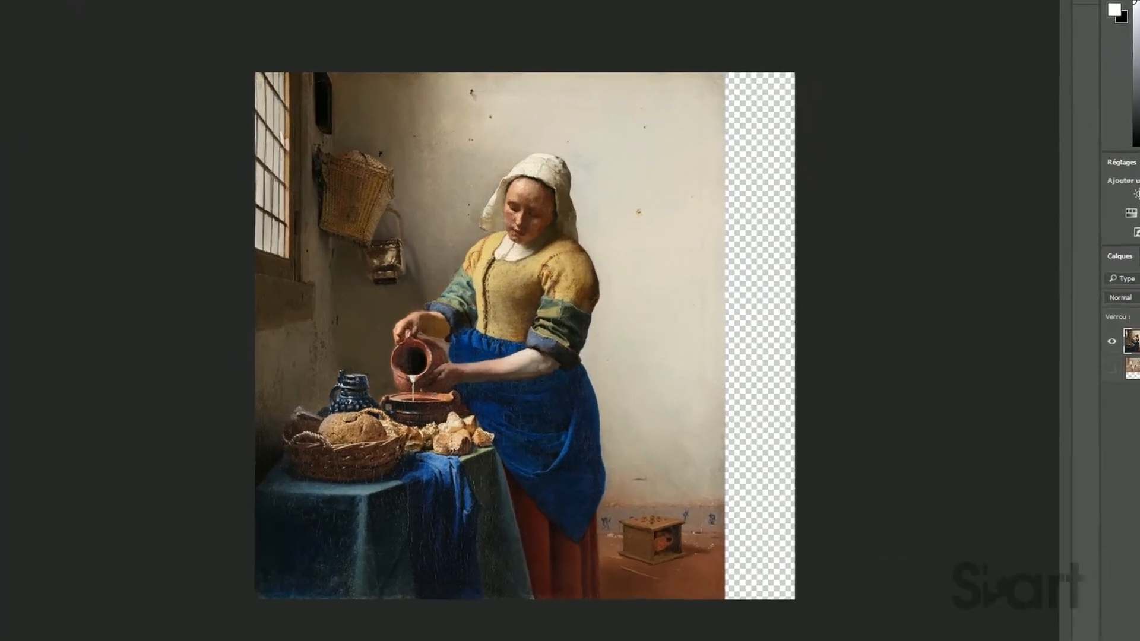
pyautogui.moveTo(480, 294); pyautogui.dragTo(479, 318)
pyautogui.moveTo(547, 257); pyautogui.dragTo(609, 469)
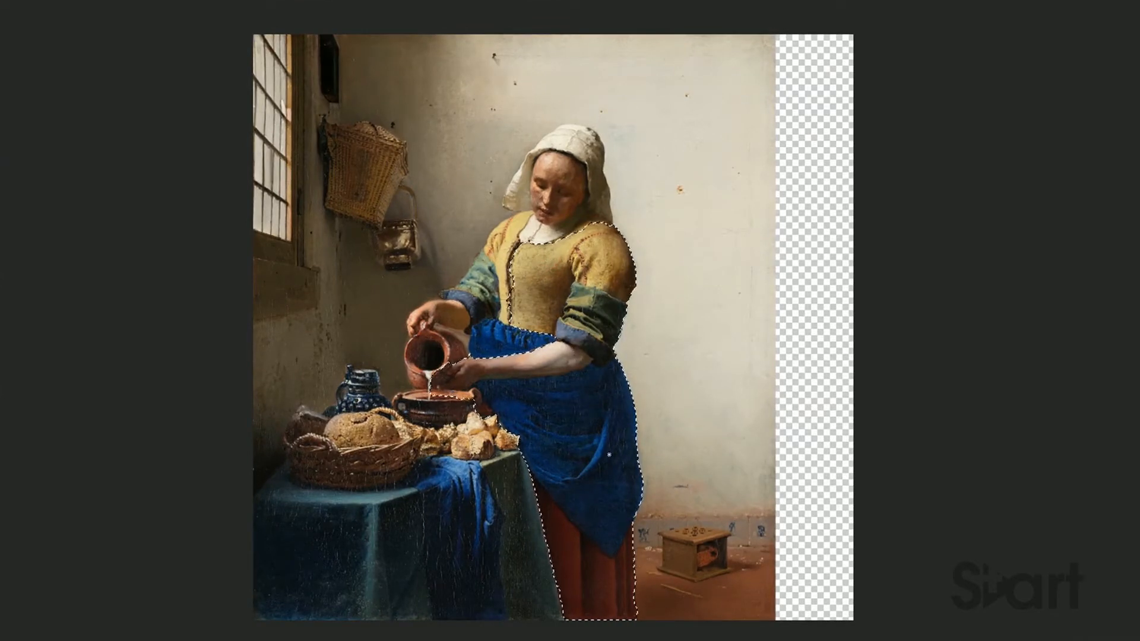
pyautogui.moveTo(510, 231); pyautogui.dragTo(503, 256)
pyautogui.hotkey('ctrl', '+')
pyautogui.hotkey('ctrl', '+')
pyautogui.hotkey('ctrl', '+')
pyautogui.hotkey('ctrl', '+')
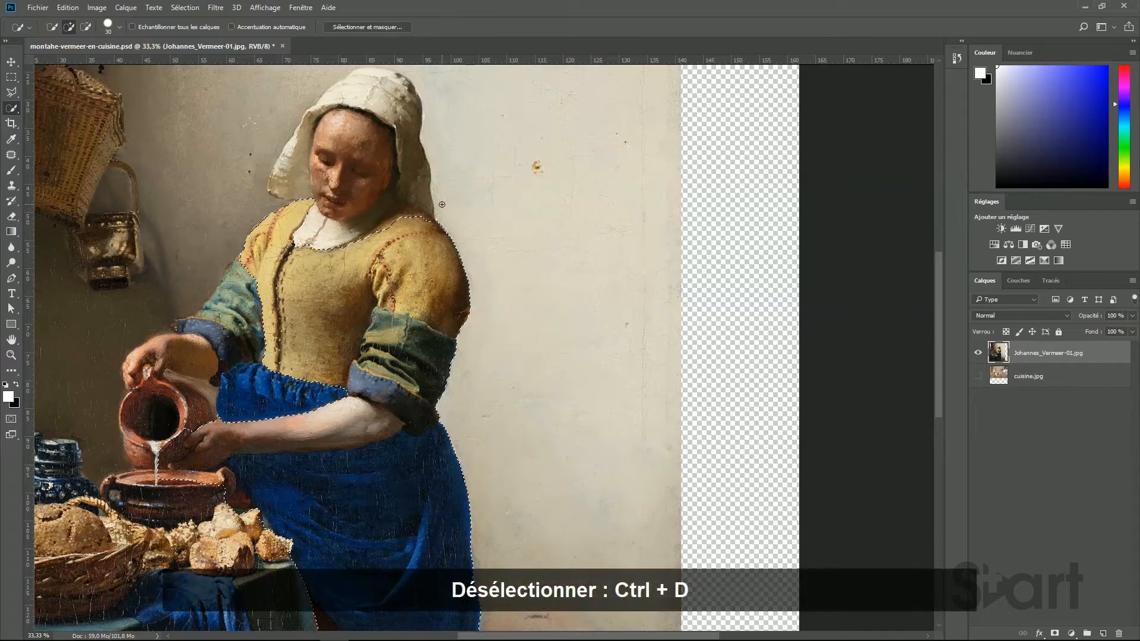
pyautogui.hotkey('ctrl', 'd')
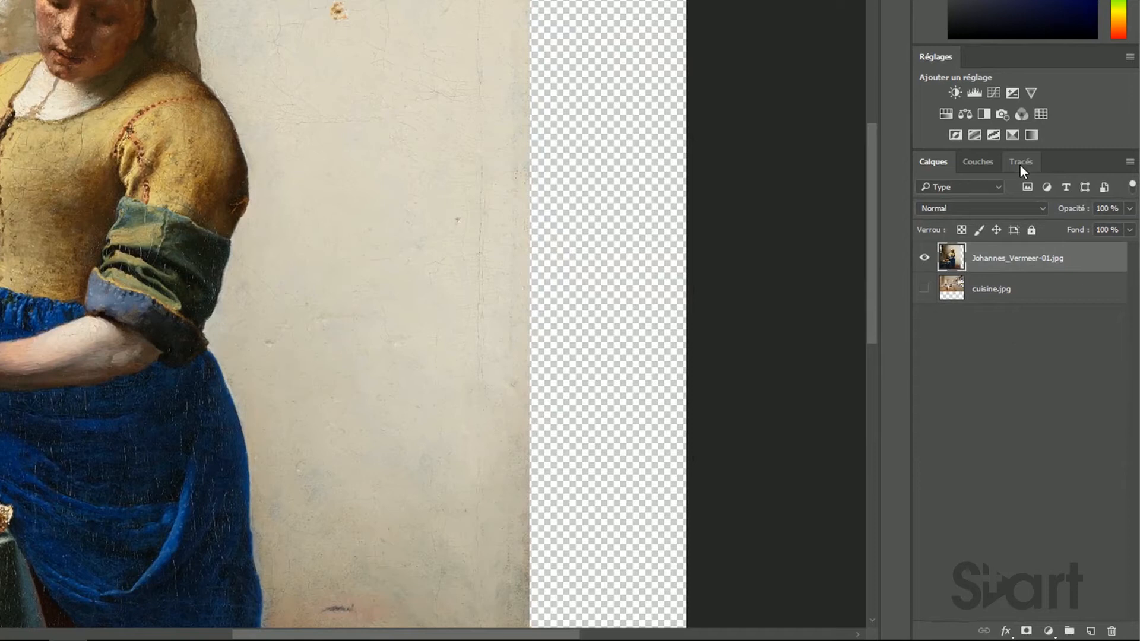
# Step: Create a new empty path and name it laitiere
pyautogui.click(1021, 164)
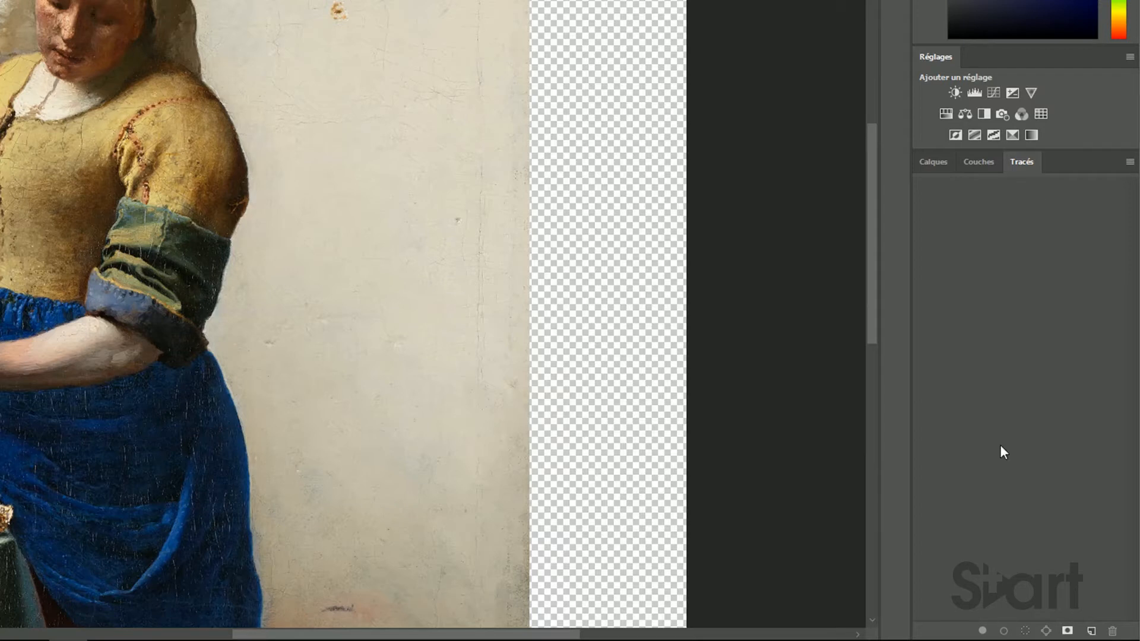
pyautogui.click(1091, 631)
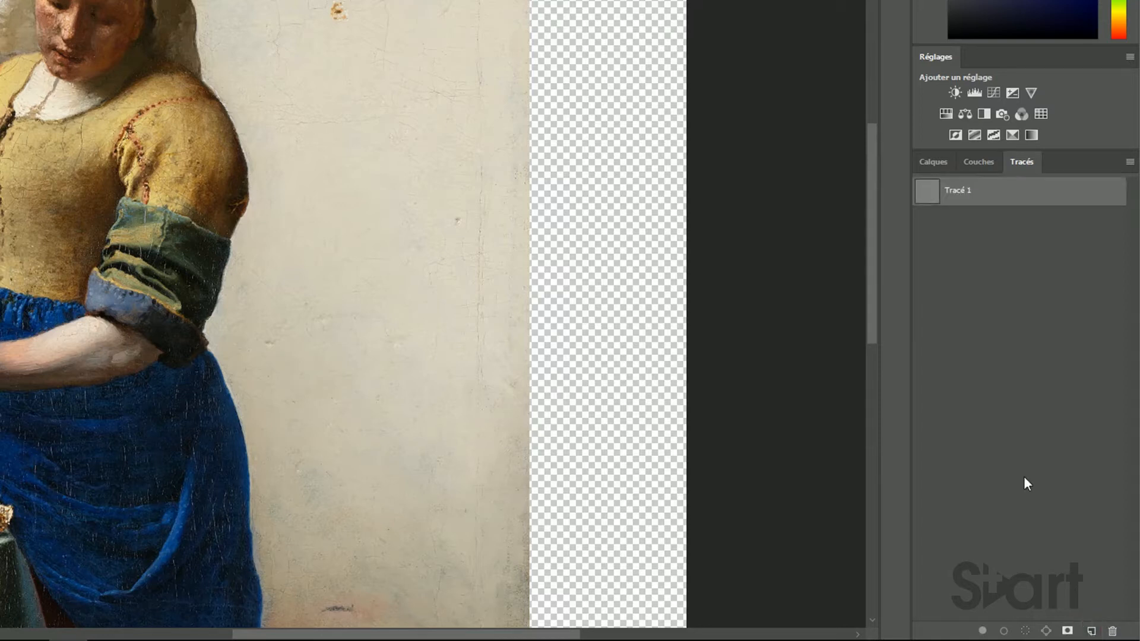
pyautogui.doubleClick(956, 191)
pyautogui.write('laitière')
pyautogui.press('Return')
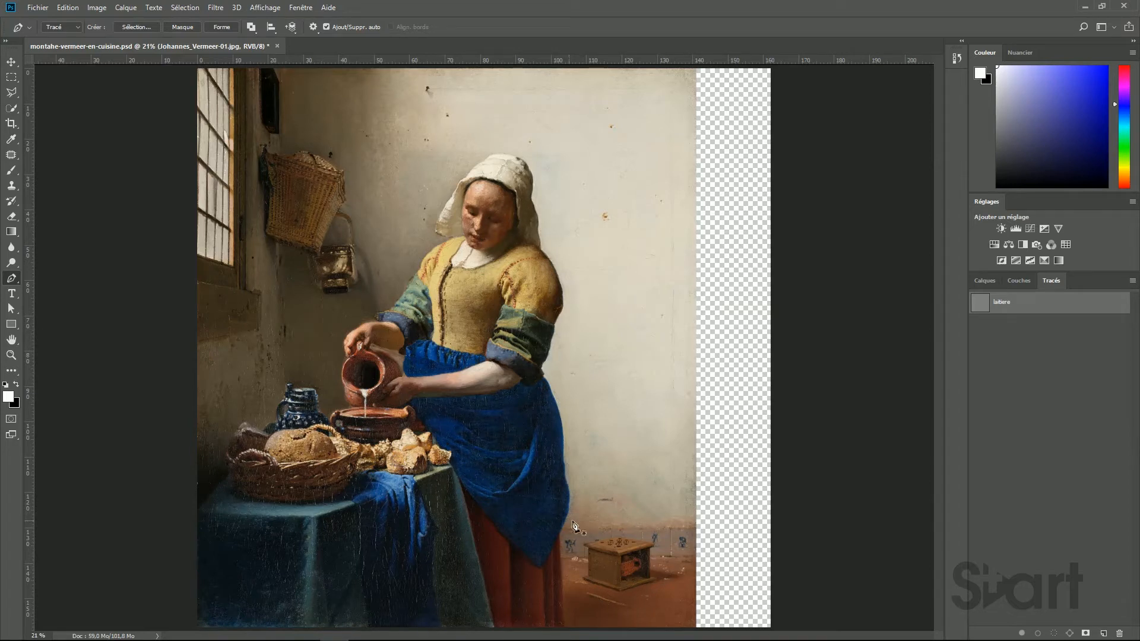
# Step: Start the path with the Pen tool at the base of the red skirt's right edge and add a curved anchor just above
pyautogui.doubleClick(11, 355)
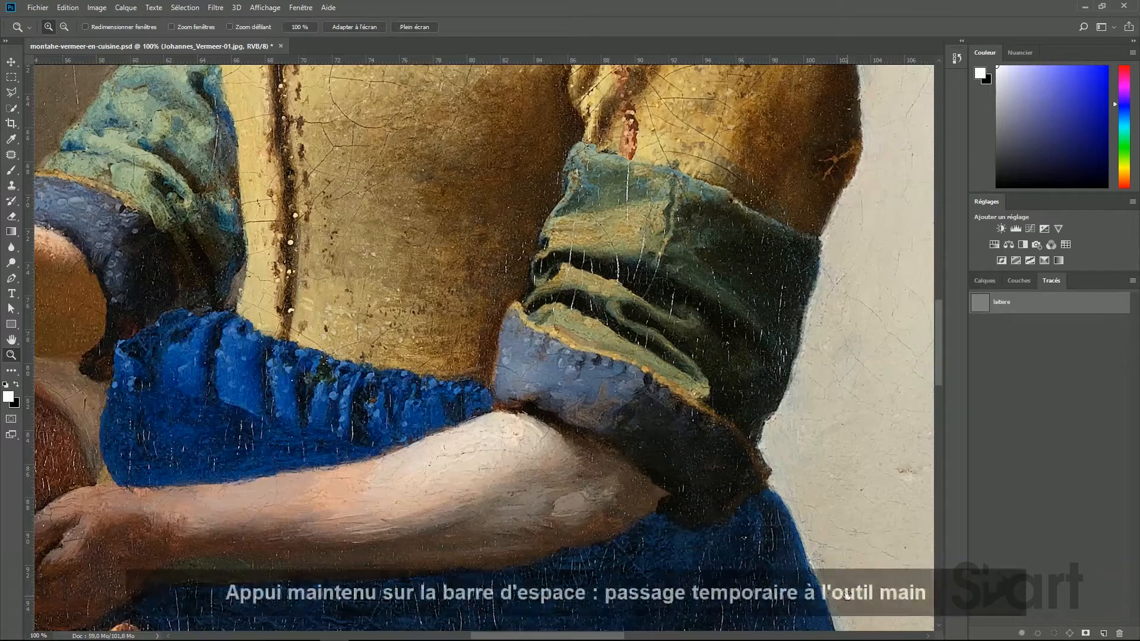
pyautogui.moveTo(847, 610); pyautogui.dragTo(677, 128)
pyautogui.moveTo(612, 523); pyautogui.dragTo(644, 101)
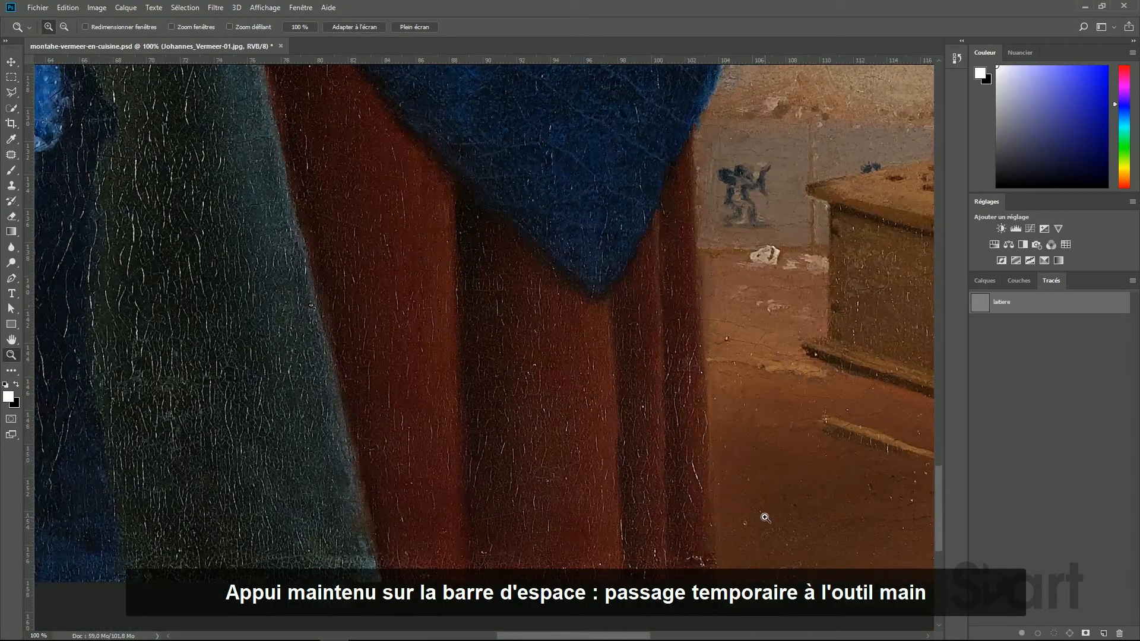
pyautogui.press('p')
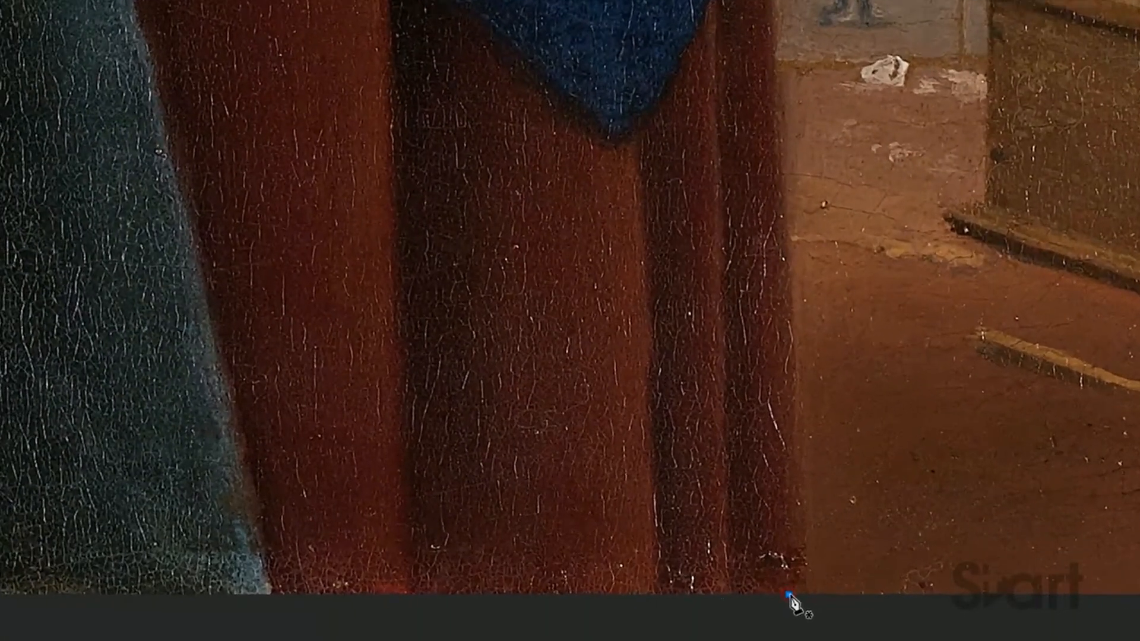
pyautogui.click(788, 594)
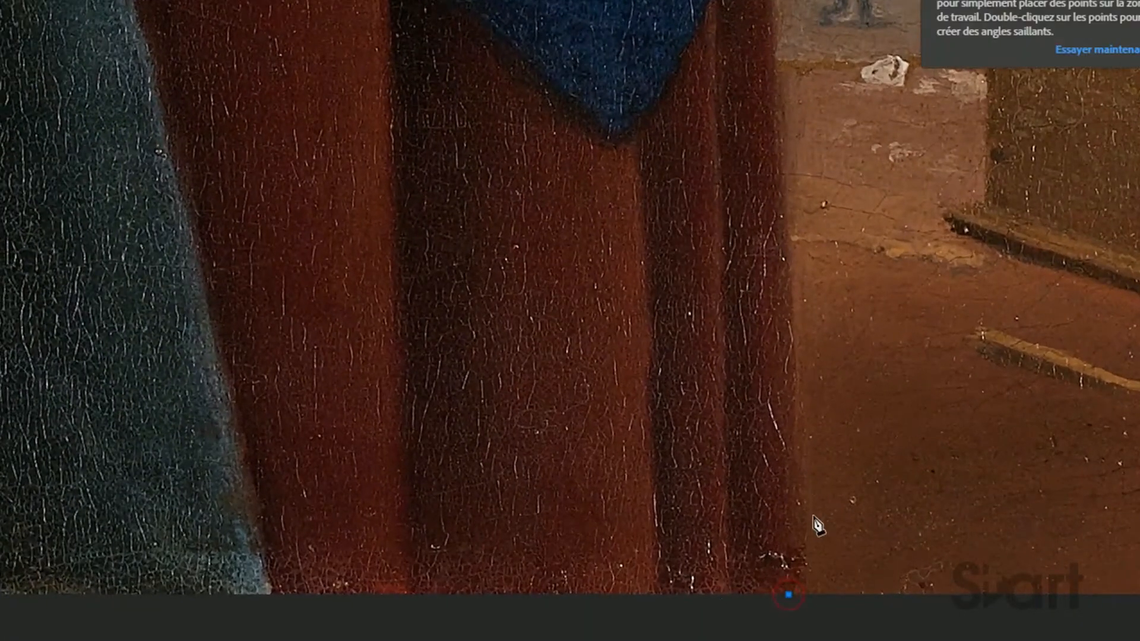
pyautogui.moveTo(800, 509); pyautogui.dragTo(799, 452)
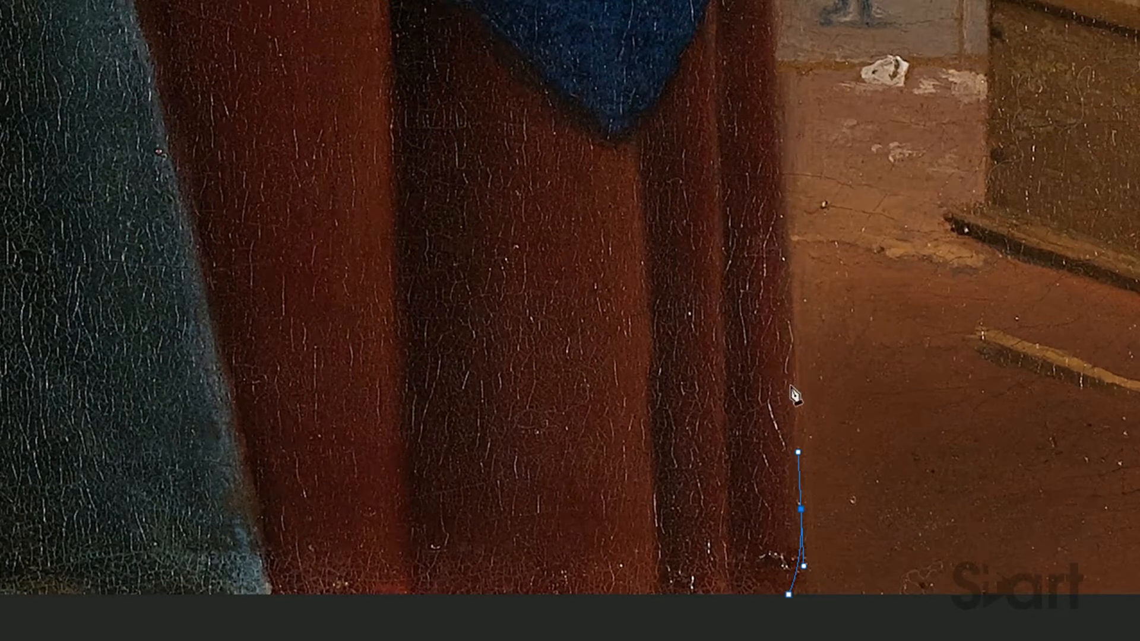
# Step: Continue the path up the right edge of the red skirt to the blue apron with two more curved anchors
pyautogui.click(777, 85)
pyautogui.moveTo(777, 85); pyautogui.dragTo(775, 44)
pyautogui.scroll(5, 776, 170)
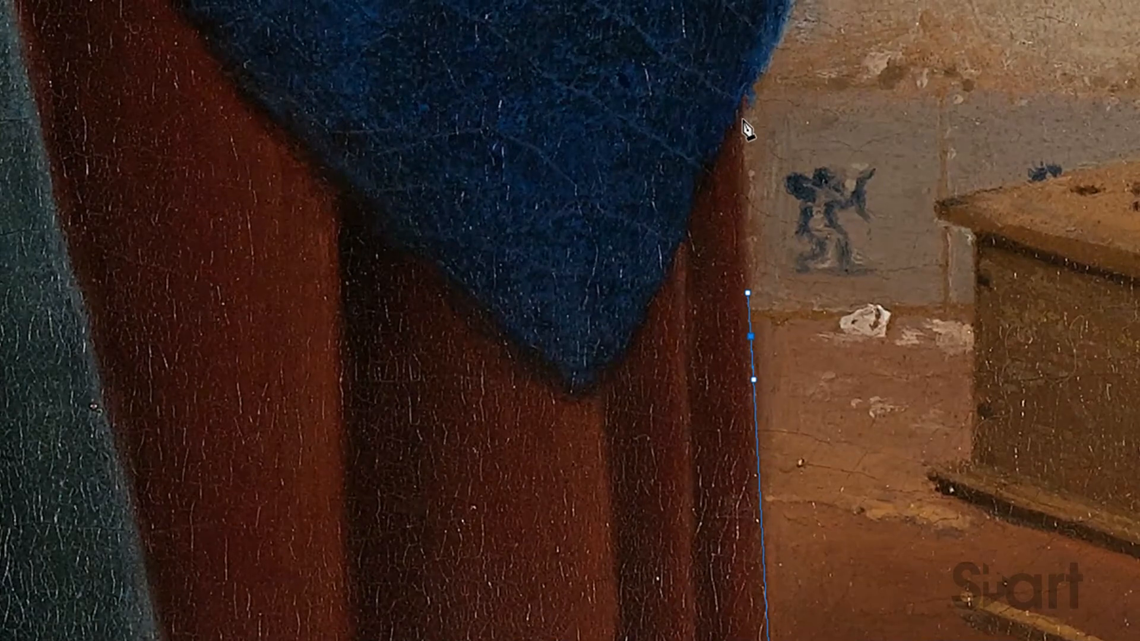
pyautogui.moveTo(743, 117); pyautogui.dragTo(740, 75)
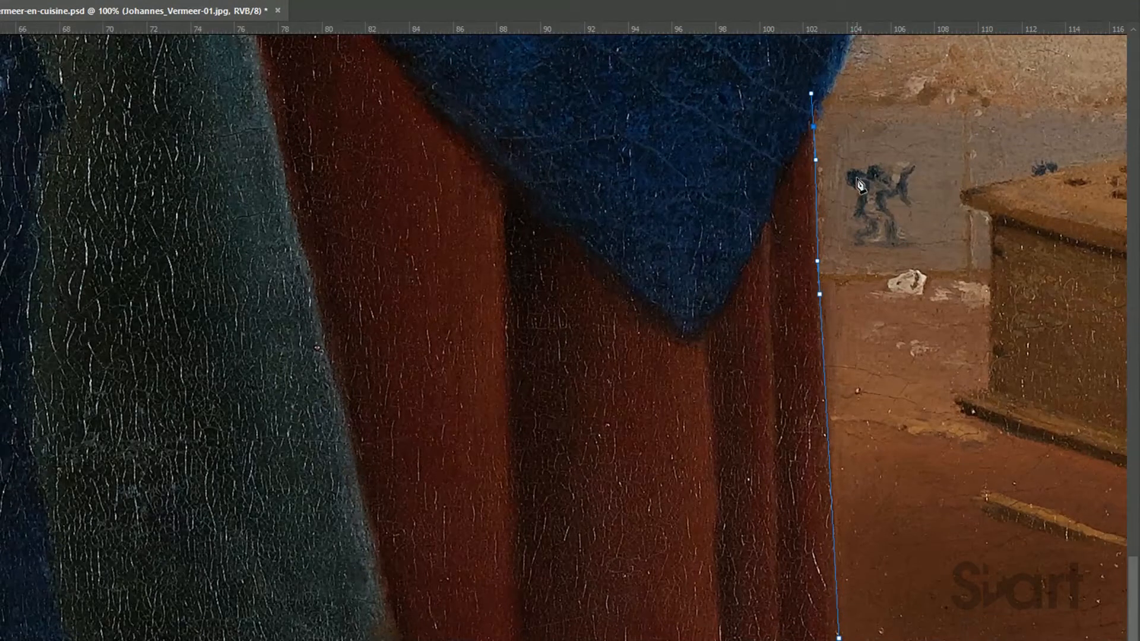
pyautogui.moveTo(856, 254); pyautogui.dragTo(720, 602)
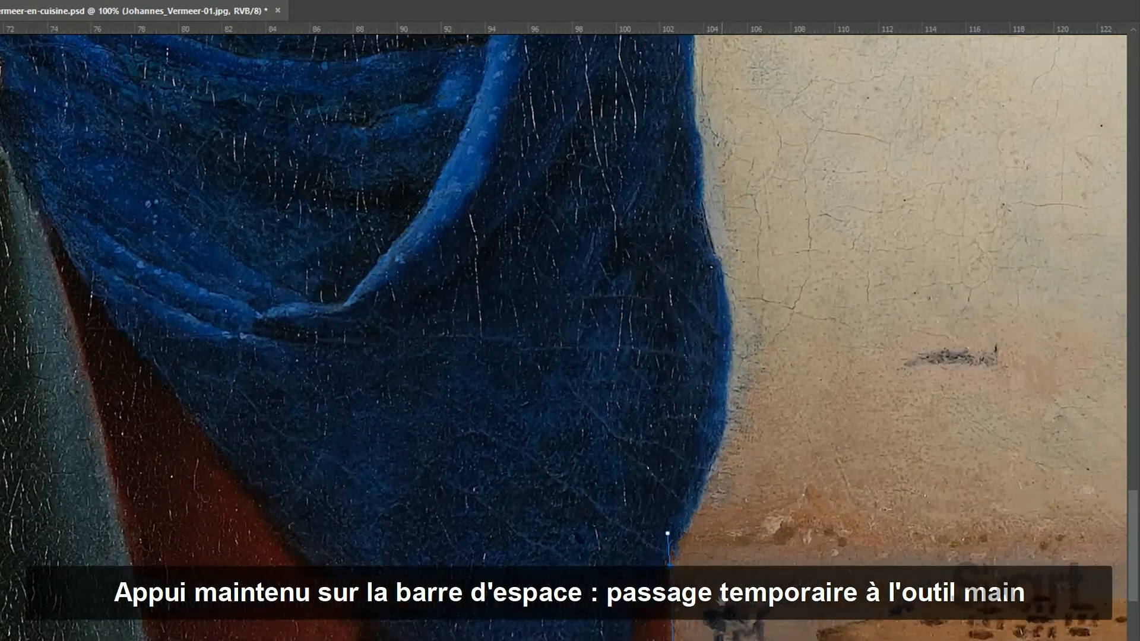
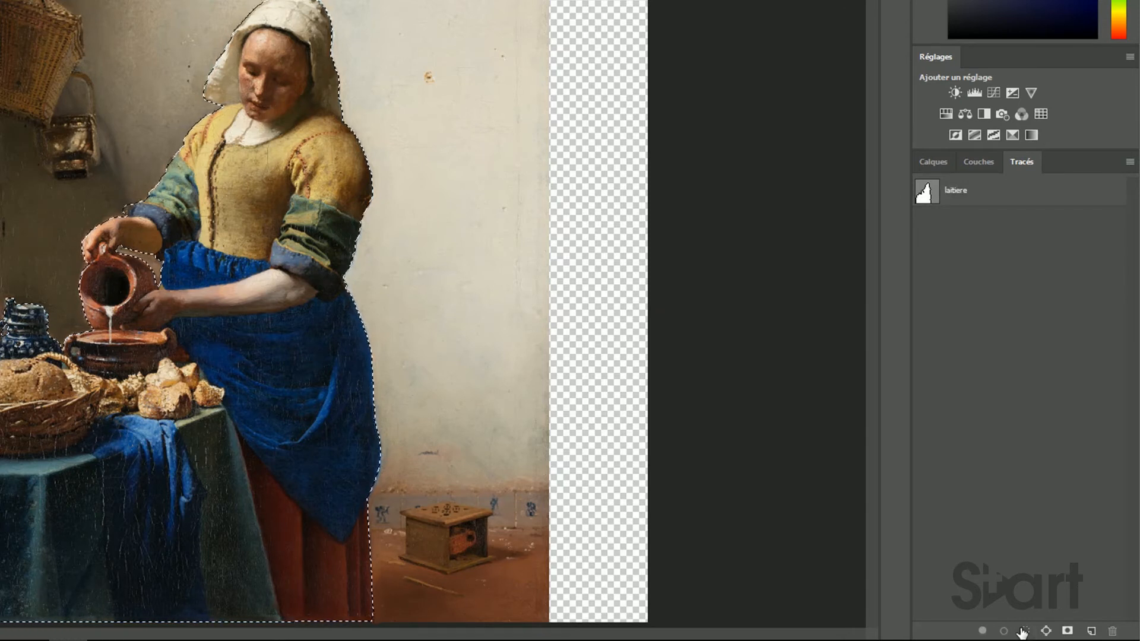
# Step: Add a layer mask to the Johannes_Vermeer-01.jpg layer that reveals only the active selection of the milkmaid and table
pyautogui.click(933, 165)
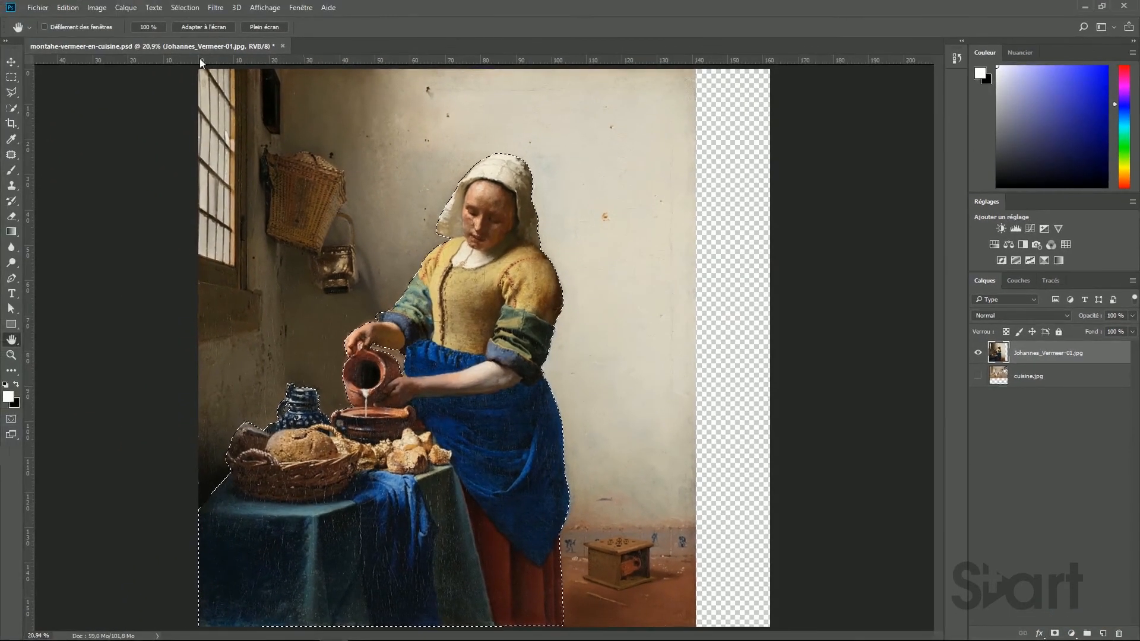
pyautogui.click(126, 8)
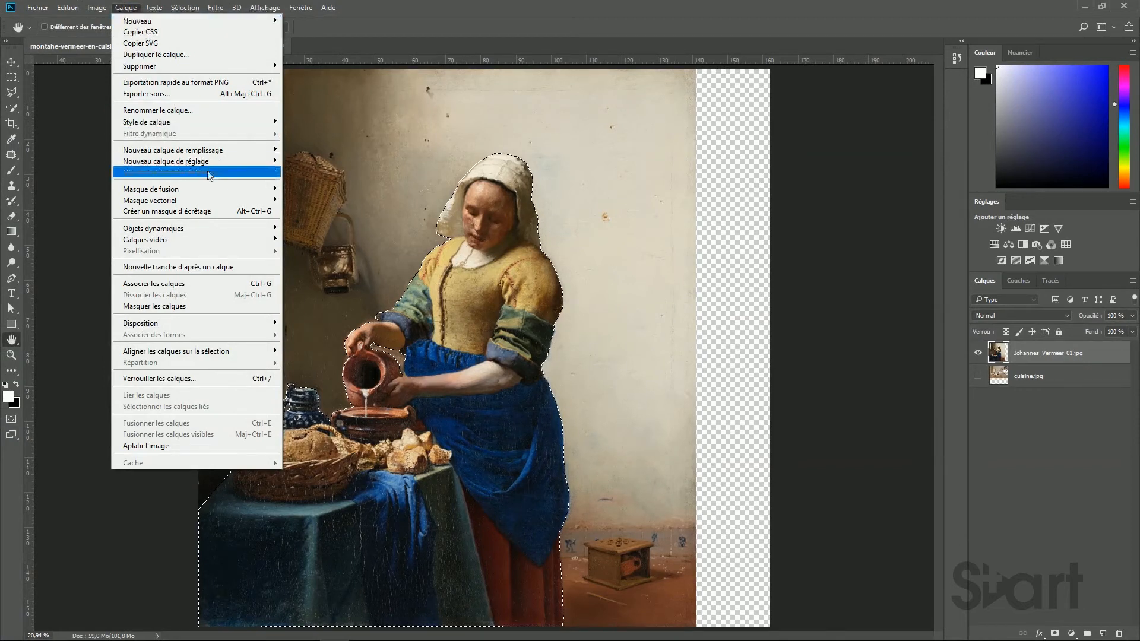
pyautogui.moveTo(218, 191)
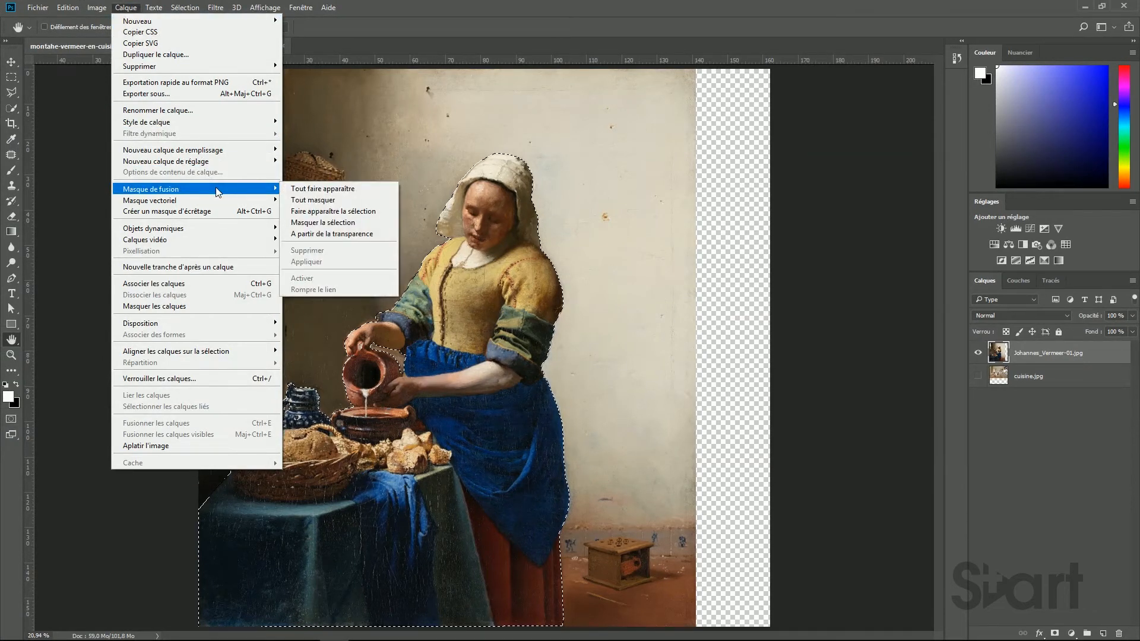
pyautogui.click(345, 214)
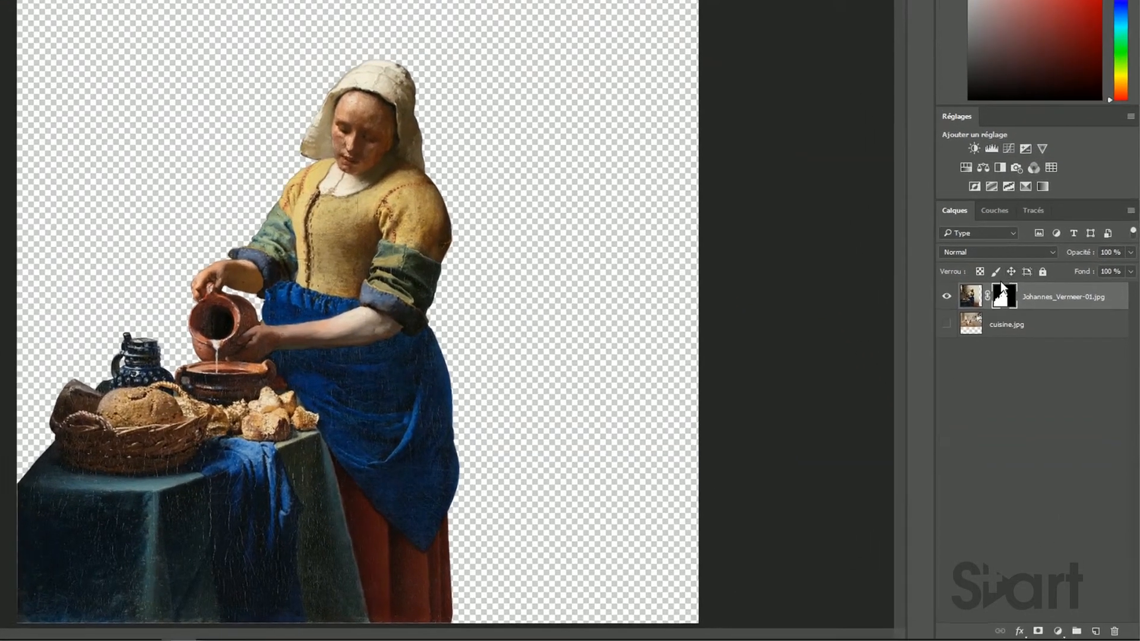
# Step: Disable the milkmaid layer's mask to compare with the full painting, and enable it again
pyautogui.rightClick(1003, 295)
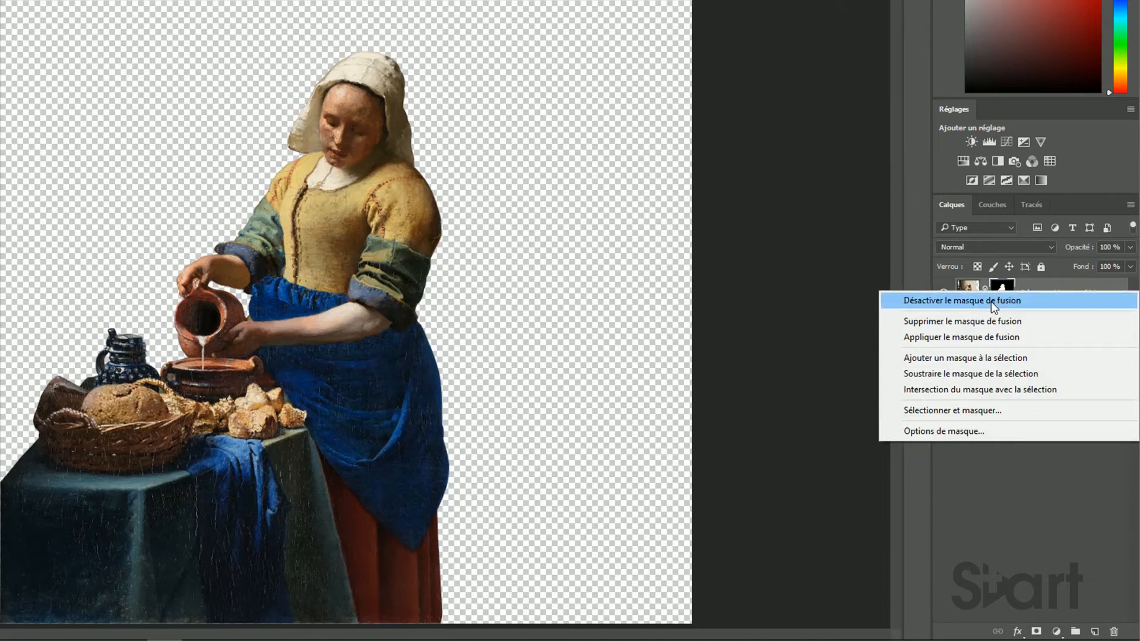
pyautogui.click(992, 302)
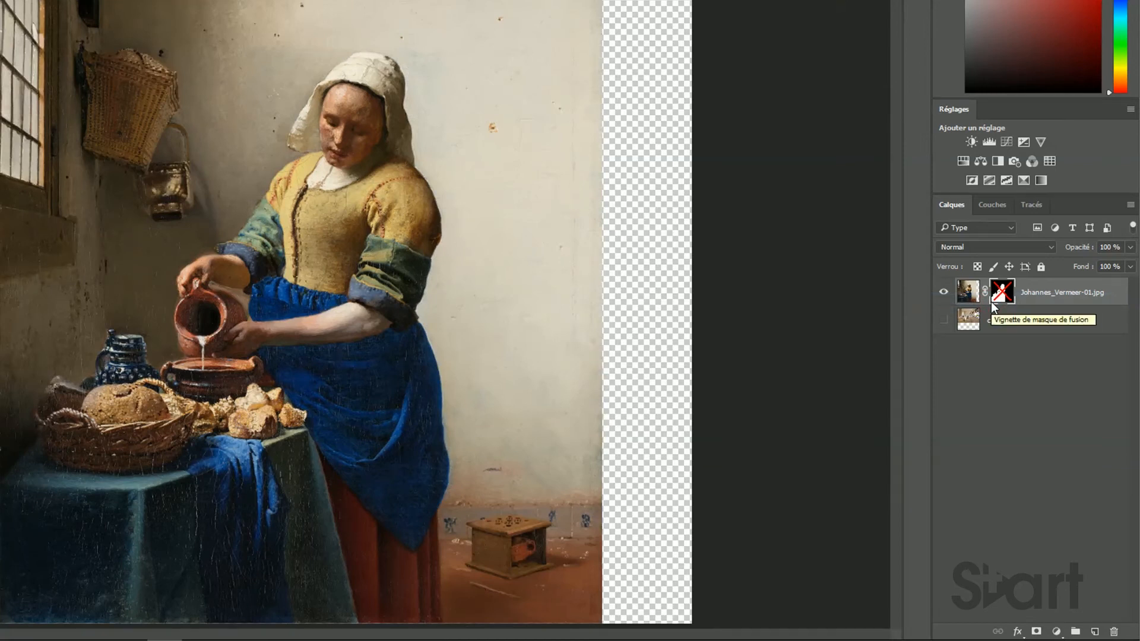
pyautogui.rightClick(1002, 289)
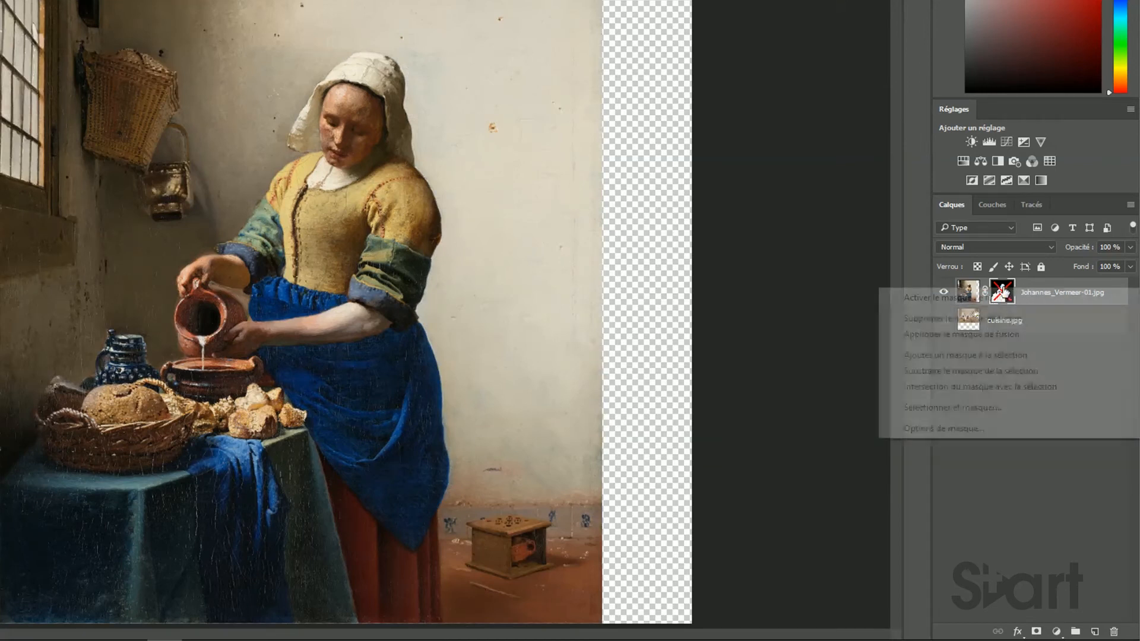
pyautogui.click(1000, 296)
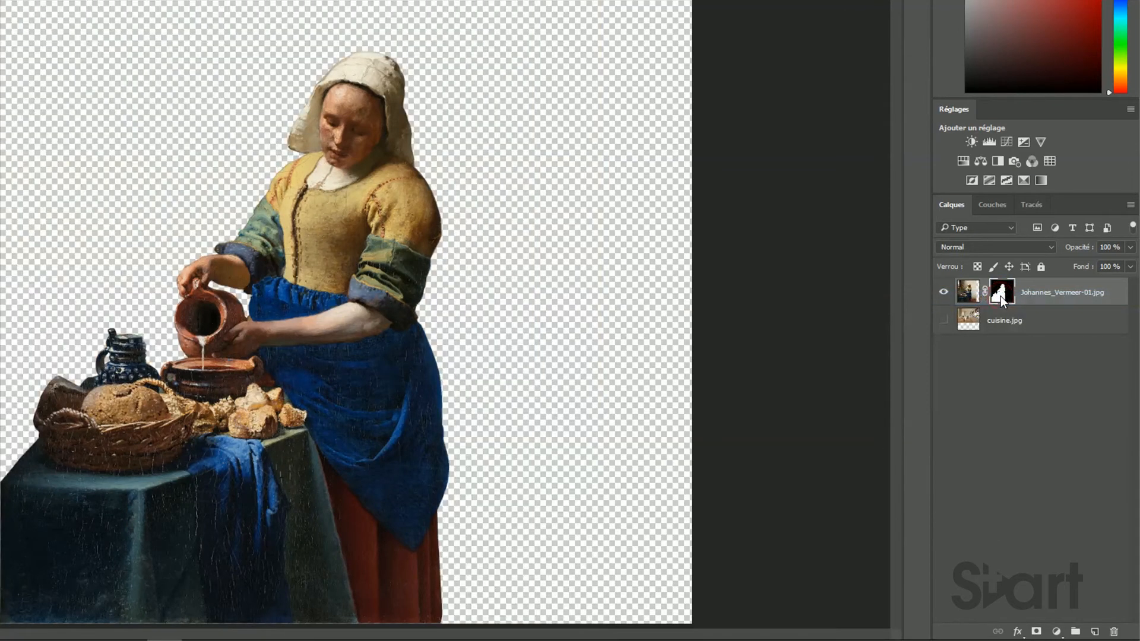
# Step: Show the cuisine.jpg layer and convert the masked Johannes_Vermeer-01.jpg layer to a smart object
pyautogui.click(945, 321)
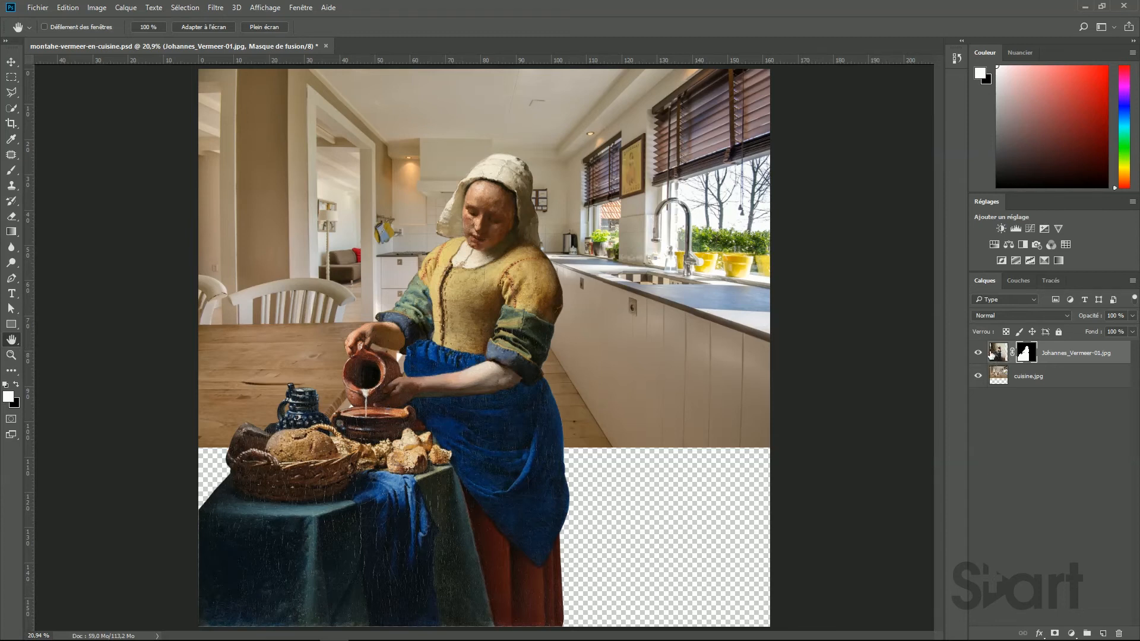
pyautogui.rightClick(1068, 355)
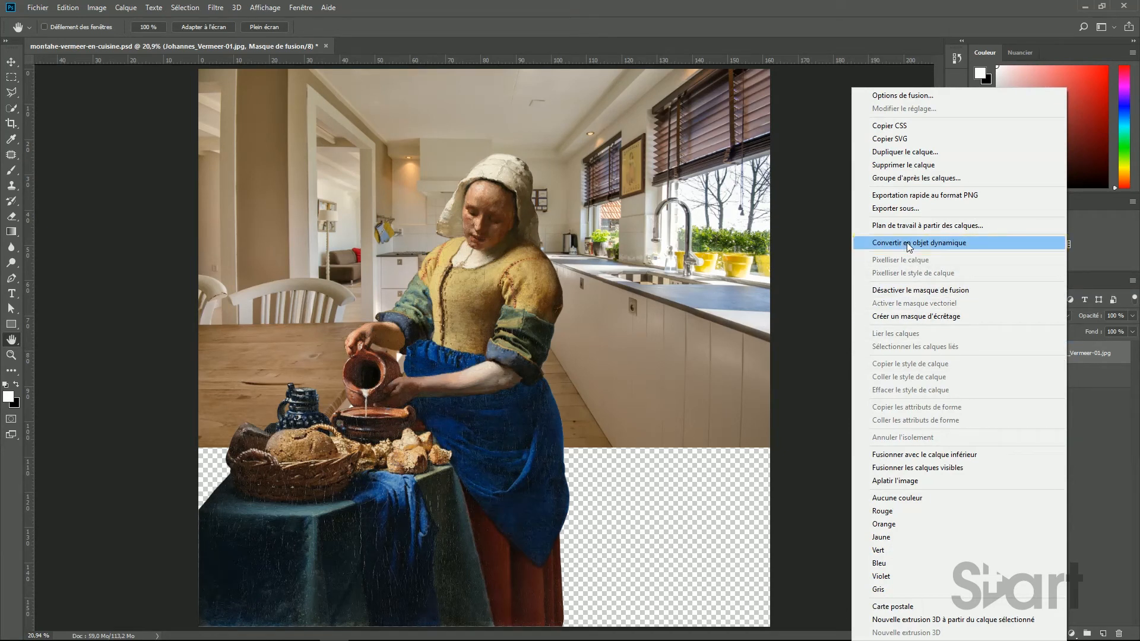
pyautogui.click(131, 8)
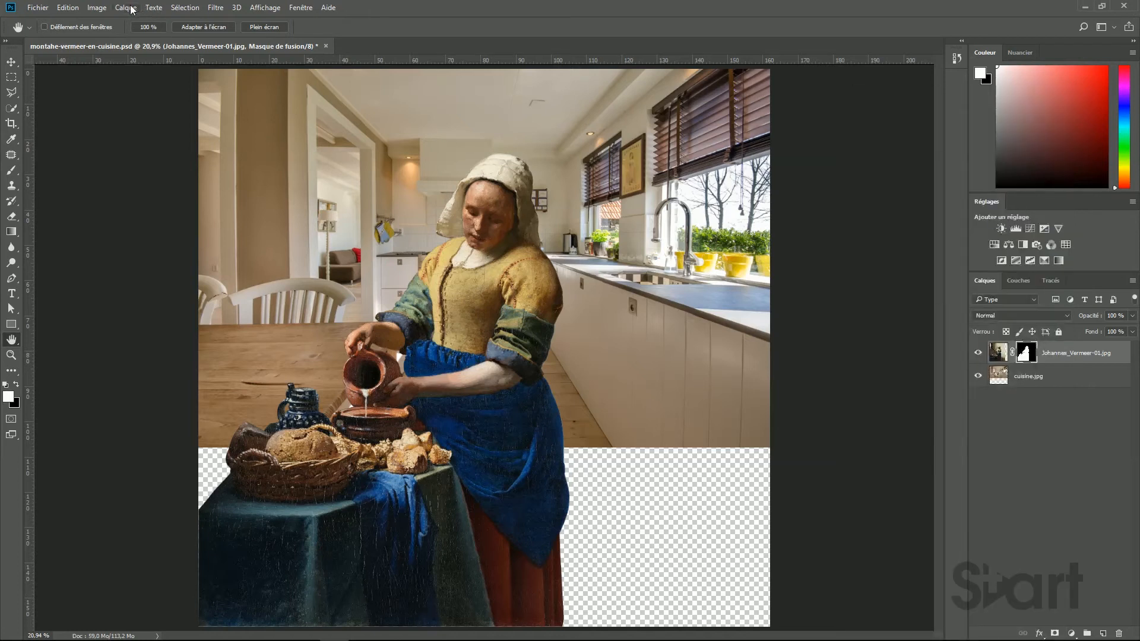
pyautogui.click(131, 9)
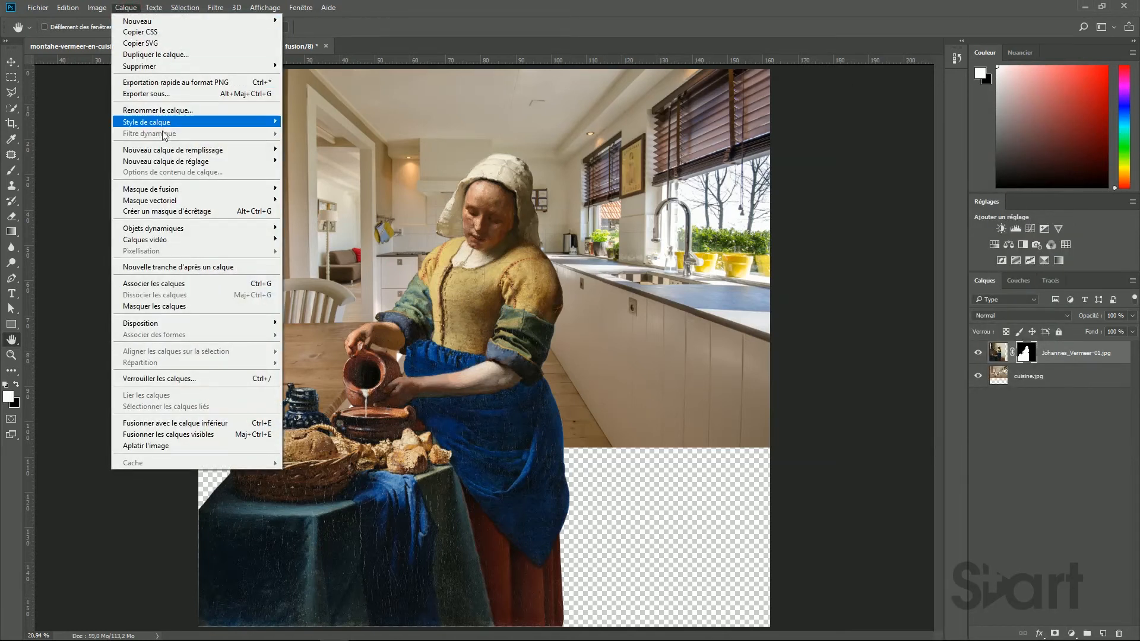
pyautogui.moveTo(171, 231)
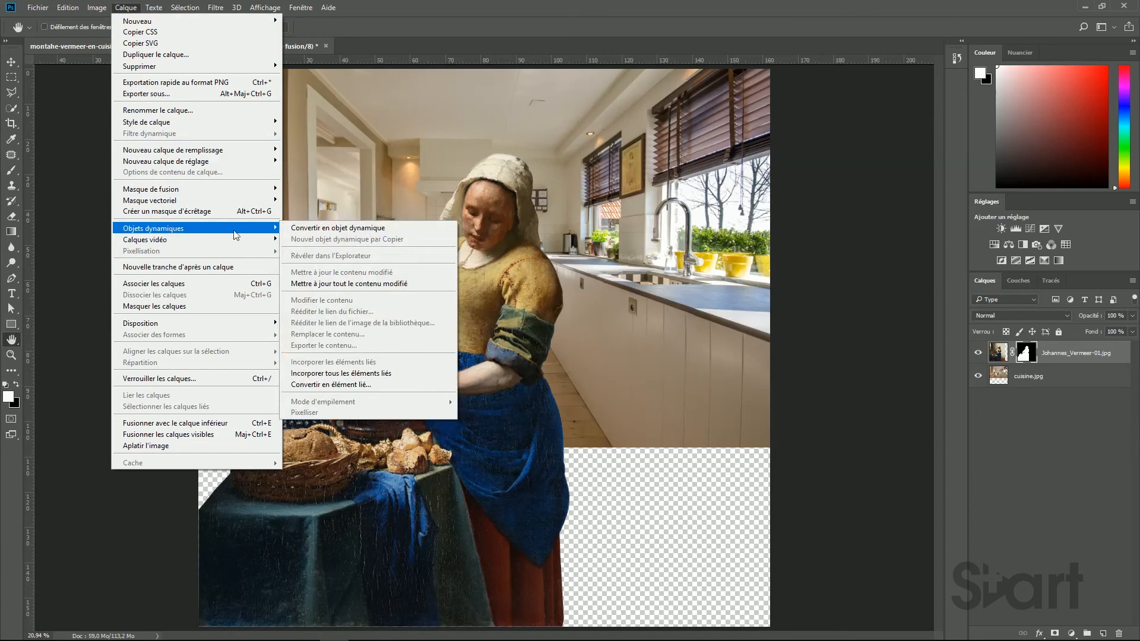
pyautogui.click(339, 229)
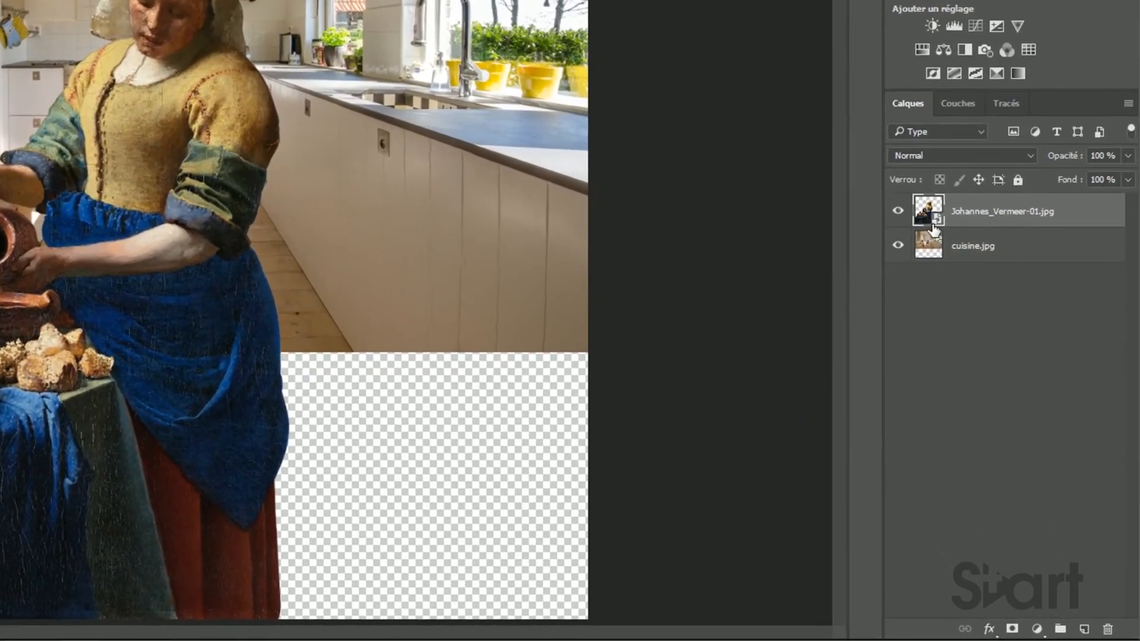
# Step: Scale the milkmaid to about 72% and place her at the kitchen's left side, her skirt reaching the photo's bottom edge
pyautogui.click(1008, 359)
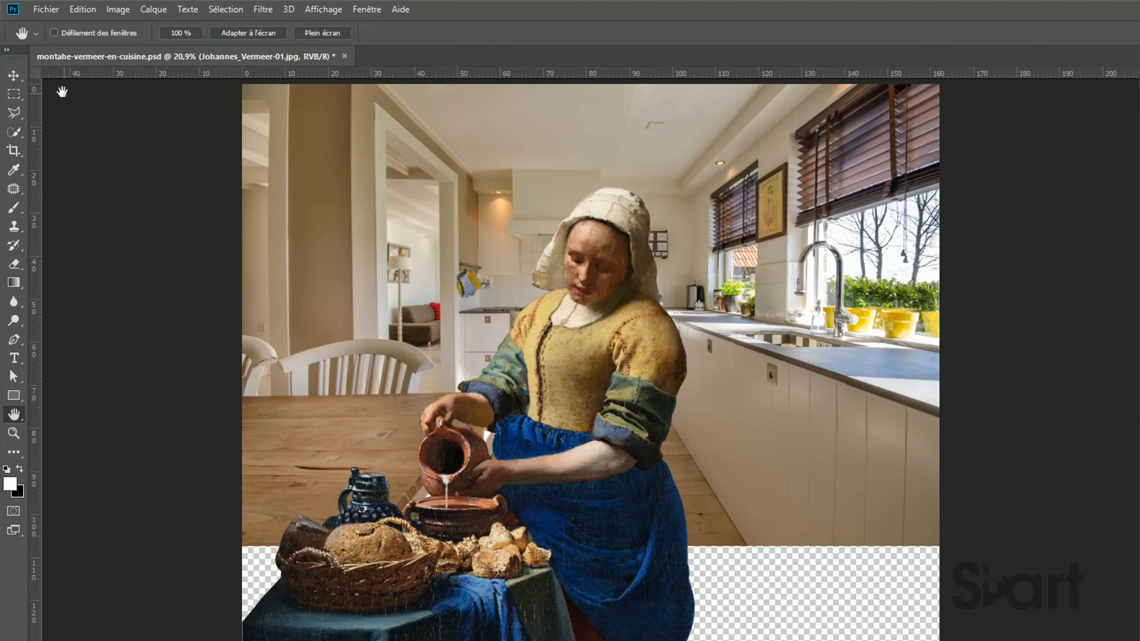
pyautogui.click(16, 82)
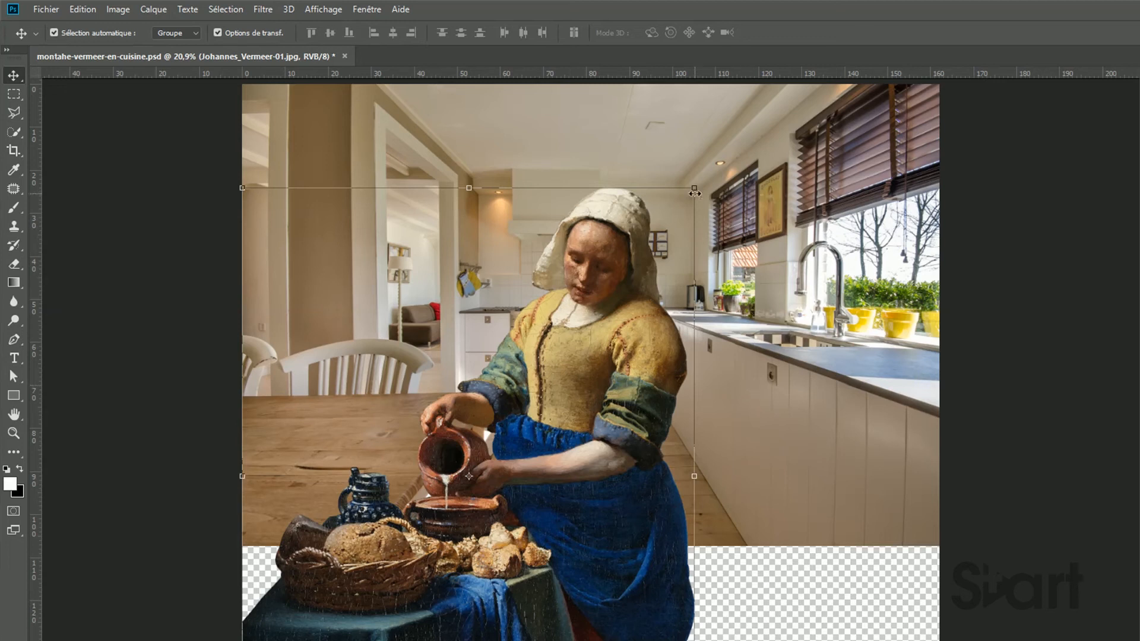
pyautogui.moveTo(695, 189)
pyautogui.mouseDown()
pyautogui.moveTo(531, 390)
pyautogui.moveTo(615, 301)
pyautogui.moveTo(629, 262)
pyautogui.moveTo(622, 320)
pyautogui.moveTo(644, 304)
pyautogui.mouseUp()
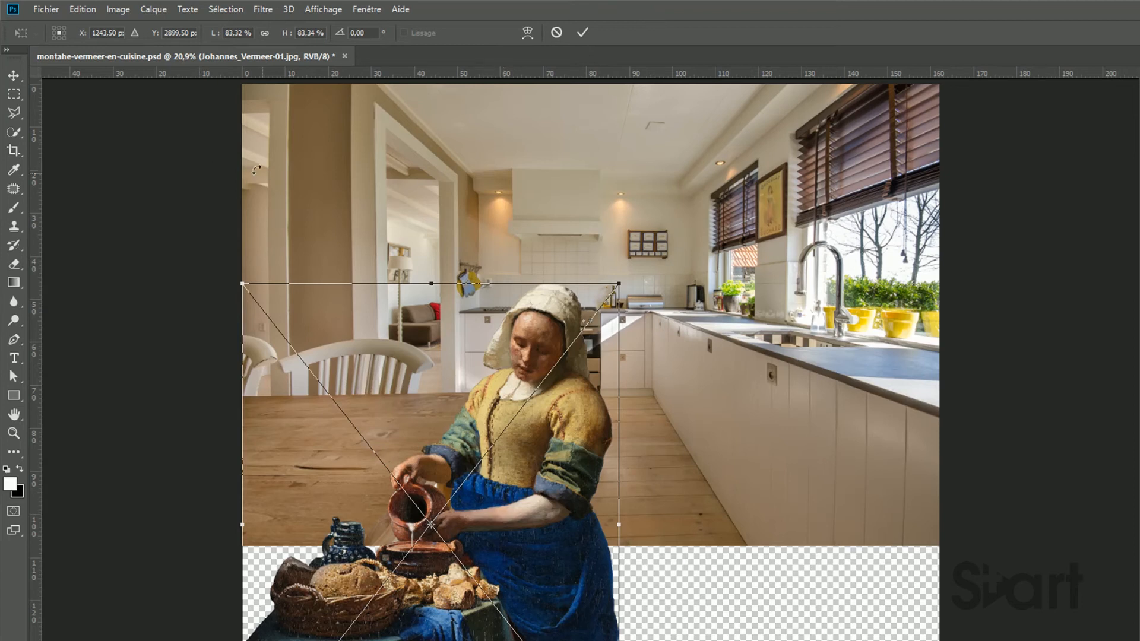
pyautogui.moveTo(537, 548); pyautogui.dragTo(533, 345)
pyautogui.hotkey('ctrl', '-')
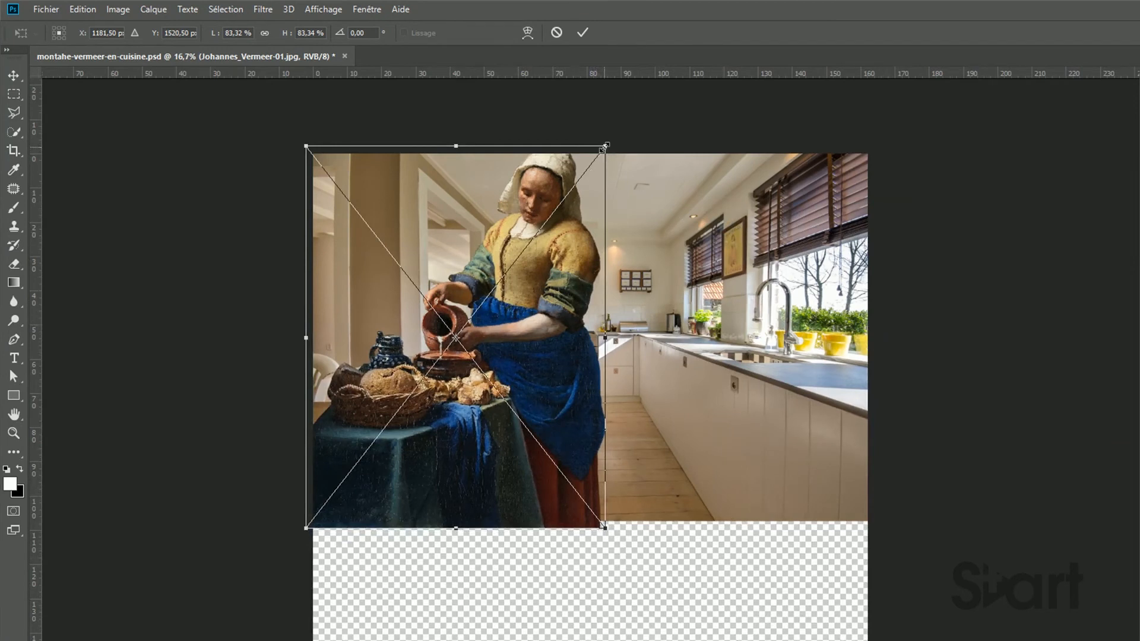
pyautogui.moveTo(606, 144); pyautogui.dragTo(566, 214)
pyautogui.moveTo(510, 421); pyautogui.dragTo(474, 415)
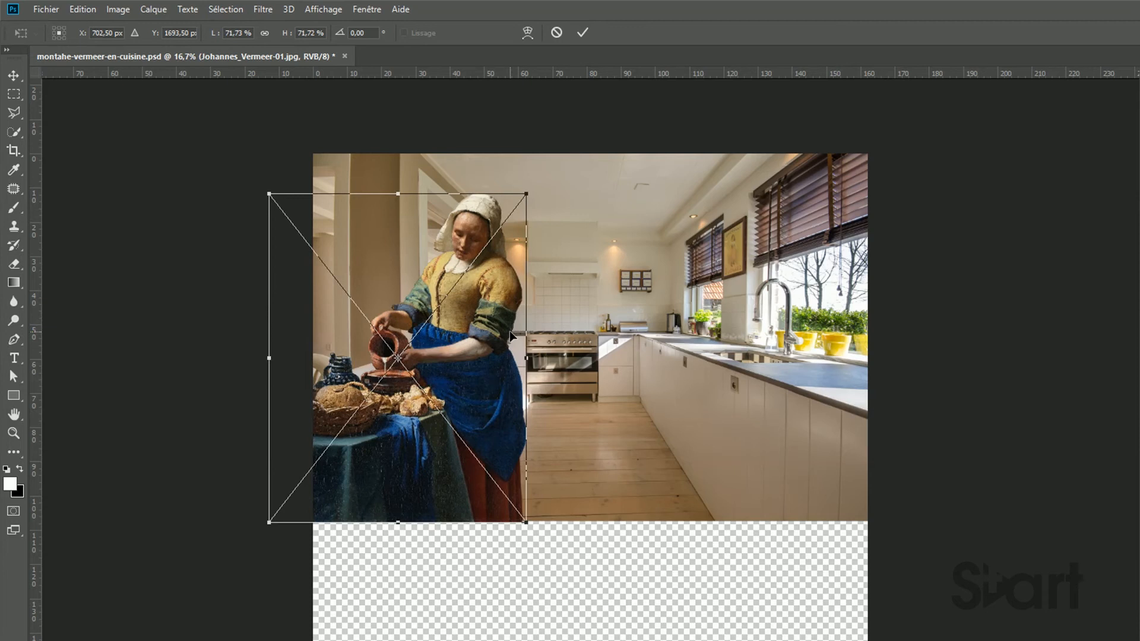
pyautogui.click(584, 37)
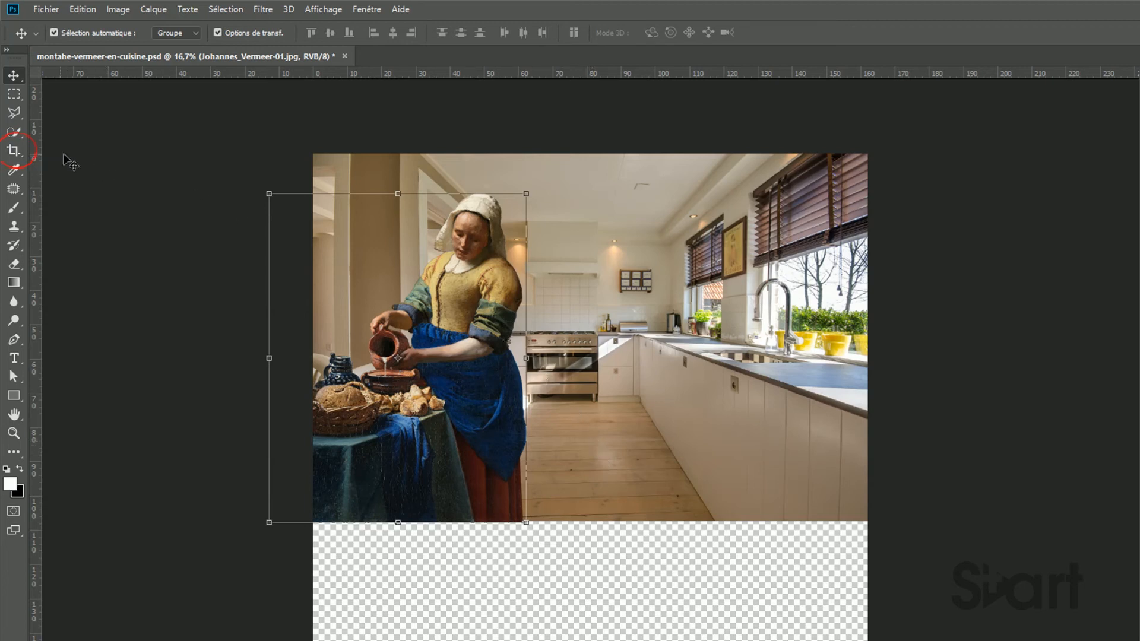
# Step: Crop the document to the kitchen photo's bottom edge, removing the transparent area below it
pyautogui.click(16, 152)
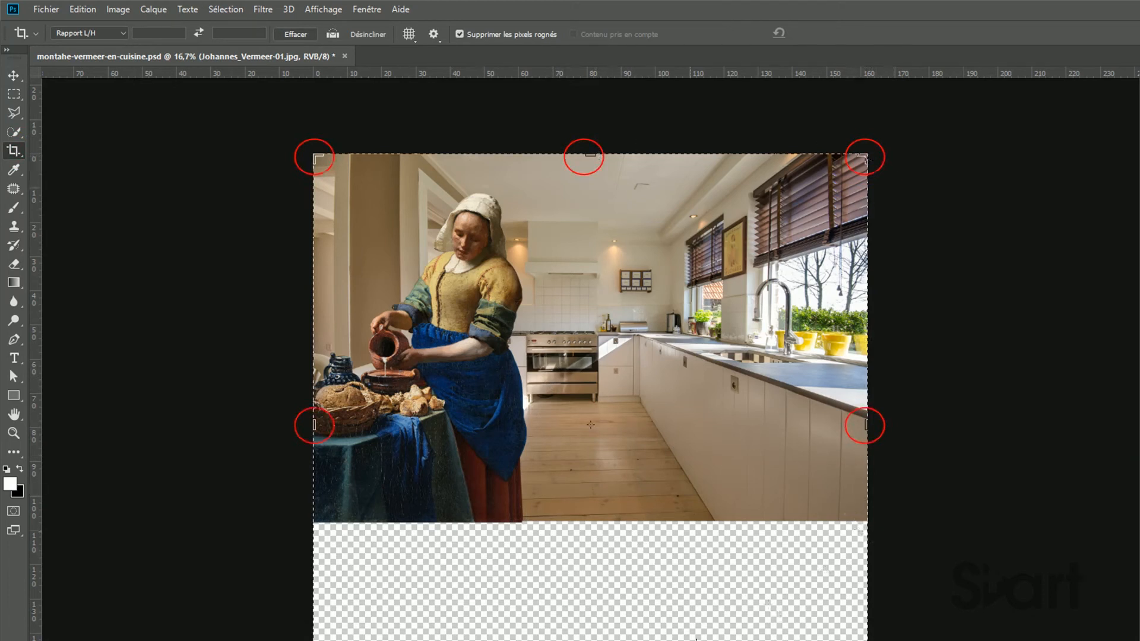
pyautogui.moveTo(592, 640); pyautogui.dragTo(594, 606)
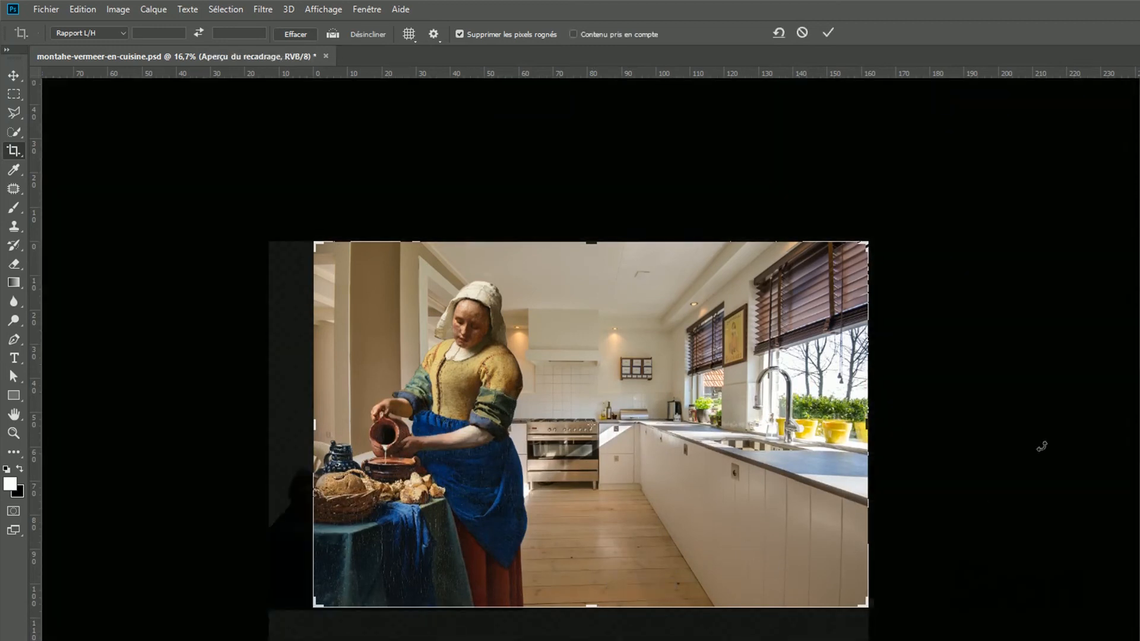
pyautogui.click(828, 34)
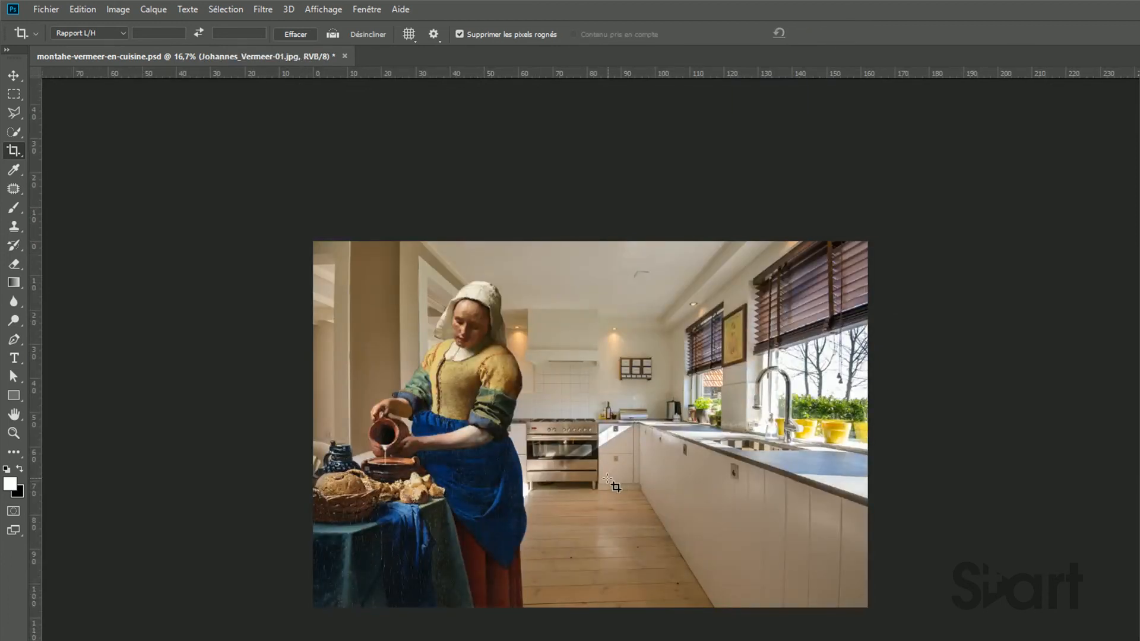
# Step: Set the image resolution to 300 pixels per inch with resampling off
pyautogui.click(118, 10)
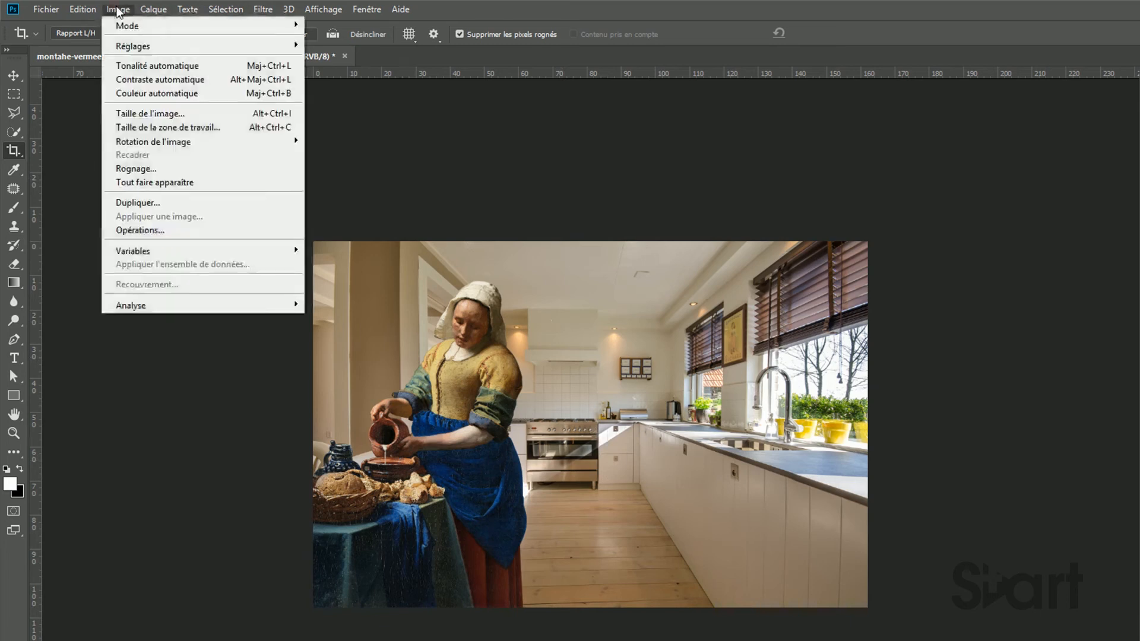
pyautogui.click(142, 111)
pyautogui.moveTo(672, 212)
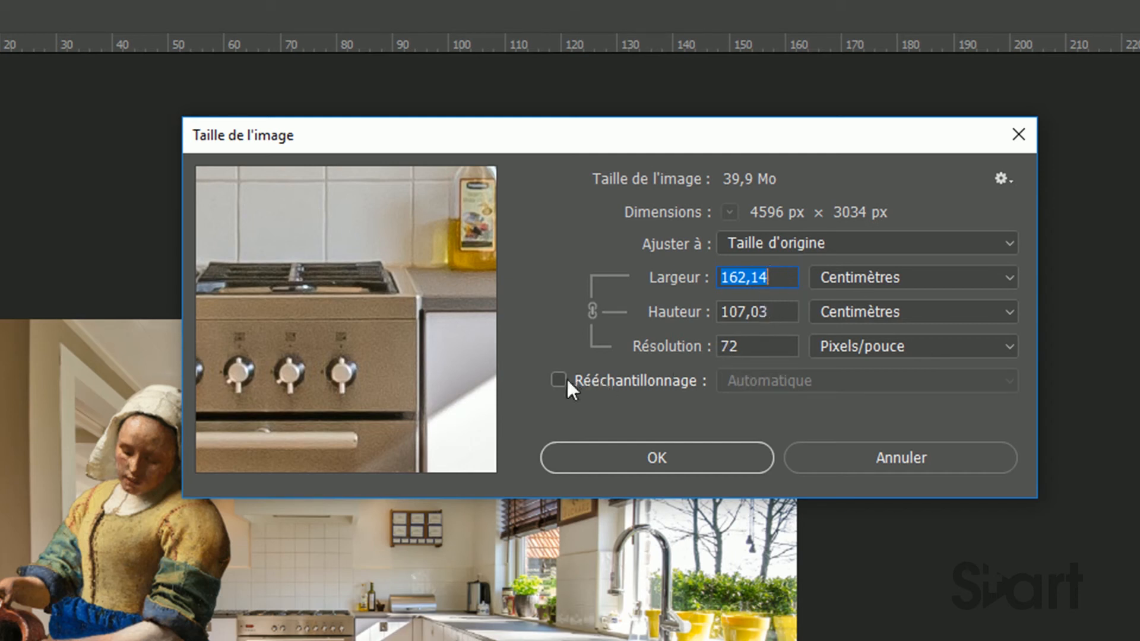
pyautogui.click(748, 349)
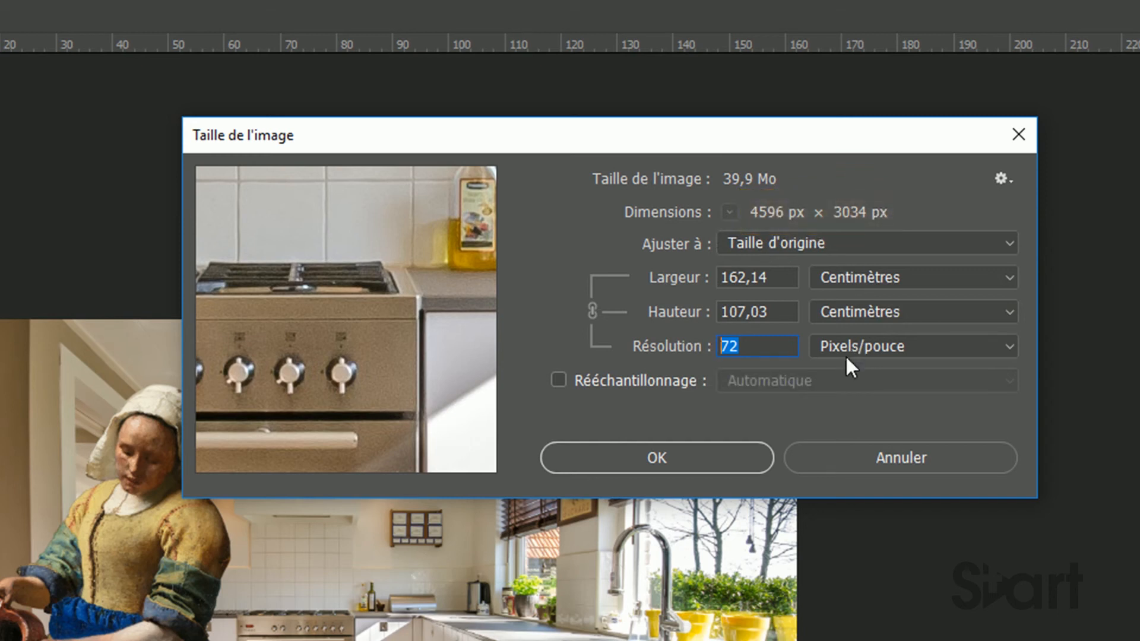
pyautogui.write('300')
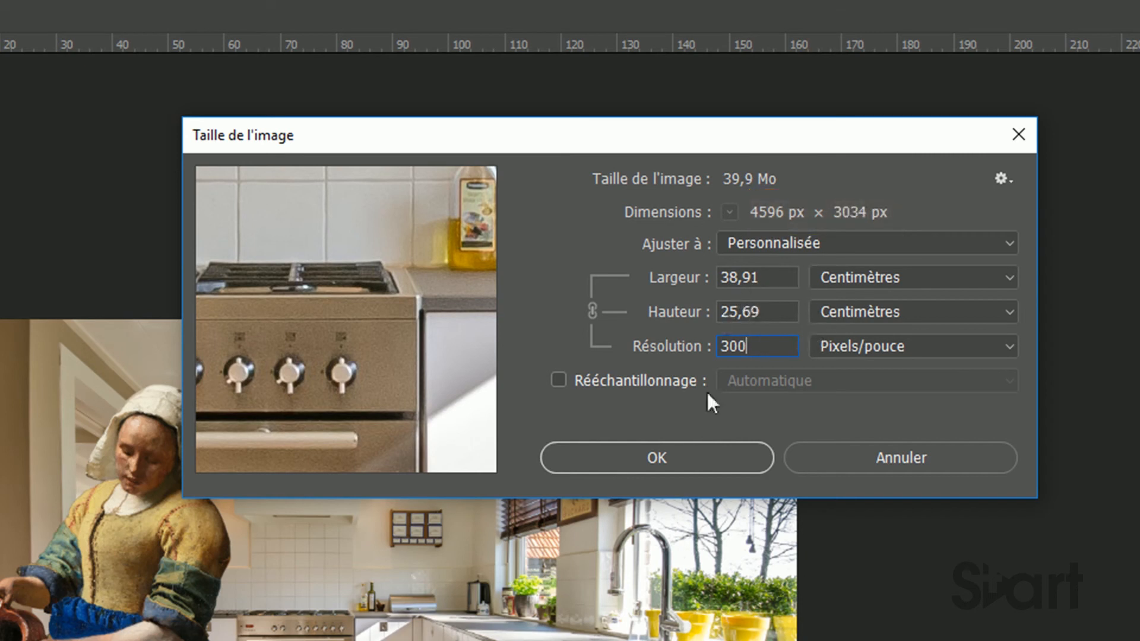
pyautogui.click(669, 454)
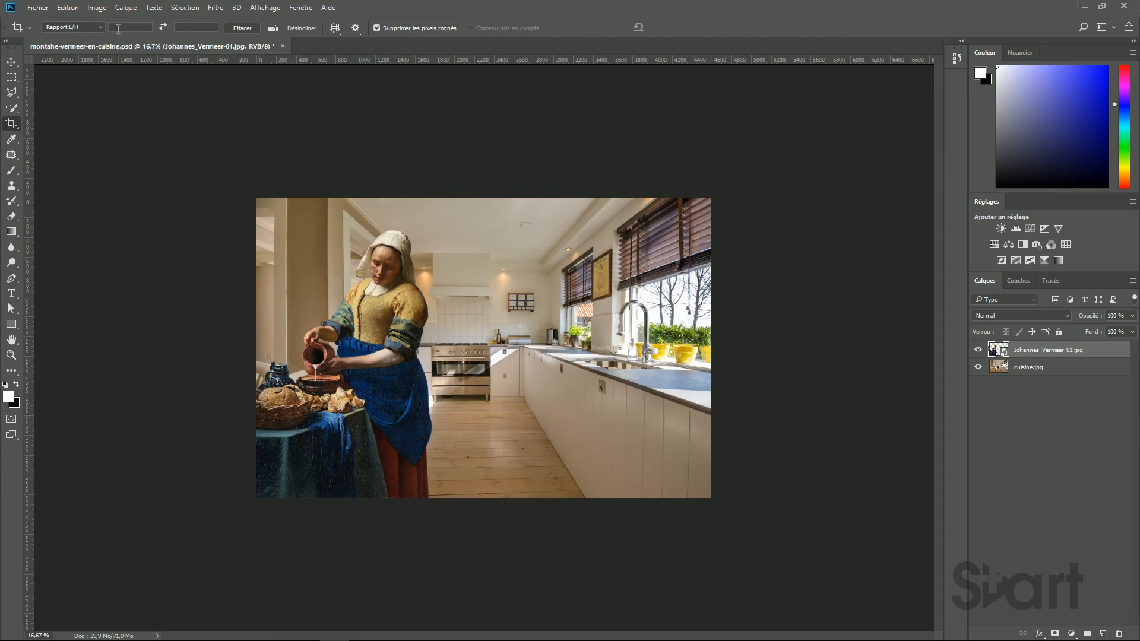
# Step: Enlarge the canvas to 4896 by 3334 pixels, anchored at the centre
pyautogui.click(103, 8)
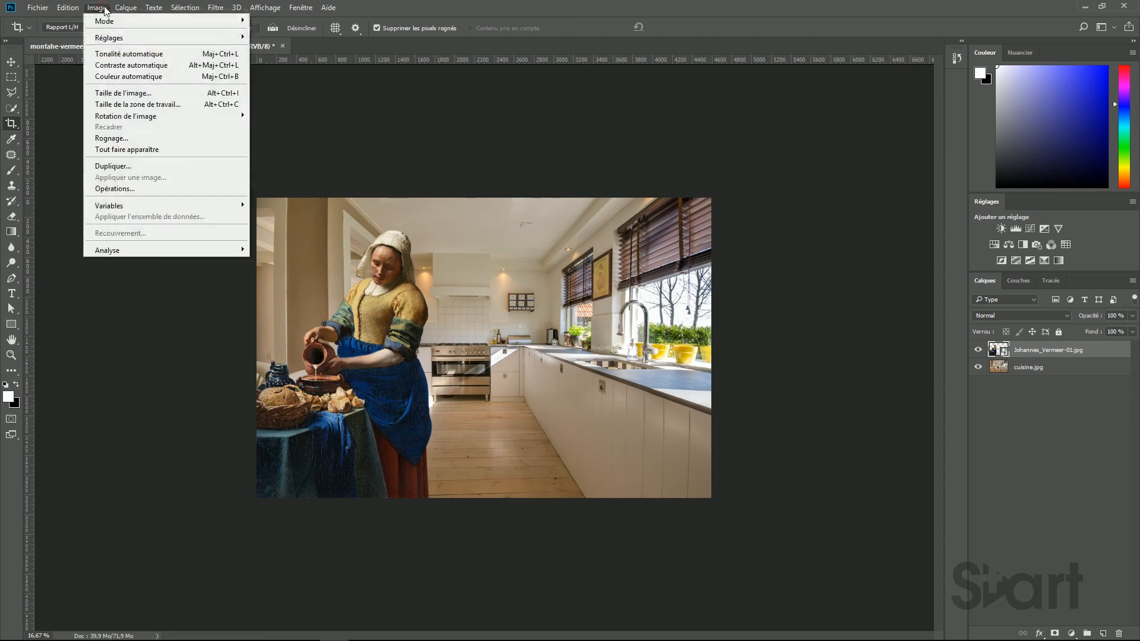
pyautogui.click(109, 105)
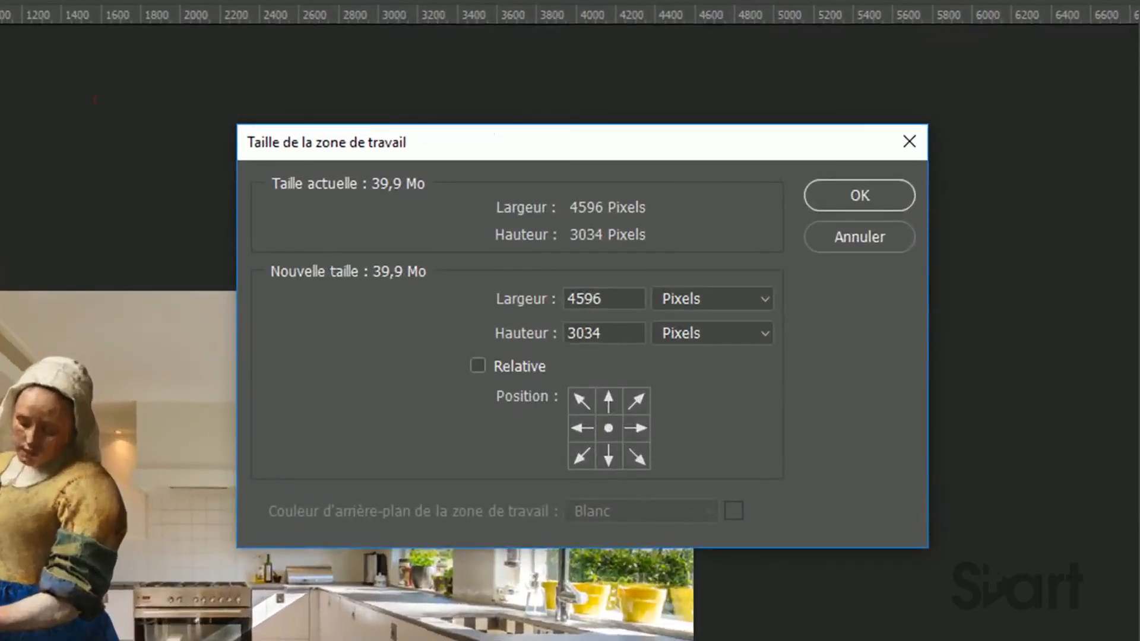
pyautogui.moveTo(587, 302); pyautogui.dragTo(580, 302)
pyautogui.write('8')
pyautogui.click(575, 457)
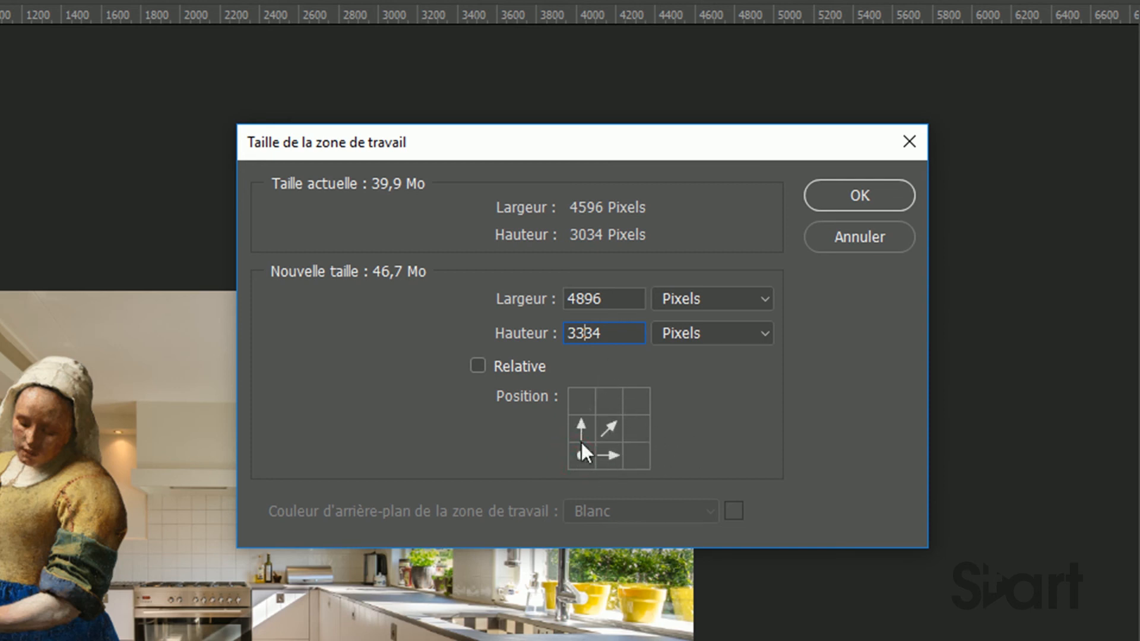
pyautogui.click(608, 424)
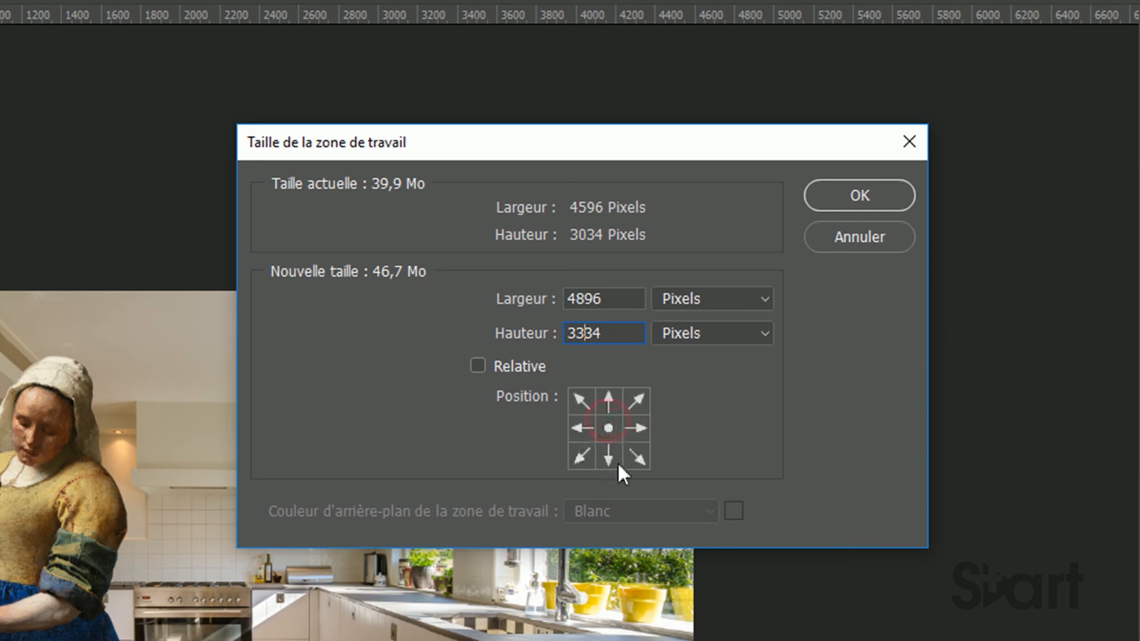
pyautogui.press('Return')
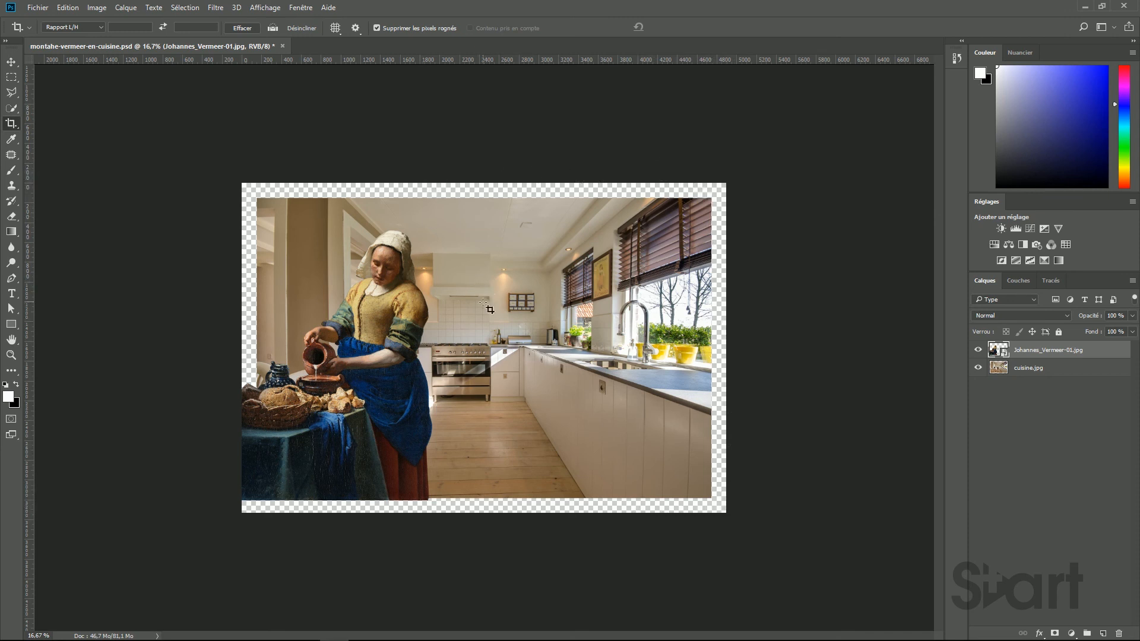
# Step: Add a white solid color fill layer named "Fond couleur" and move it beneath the kitchen photo layer
pyautogui.click(112, 7)
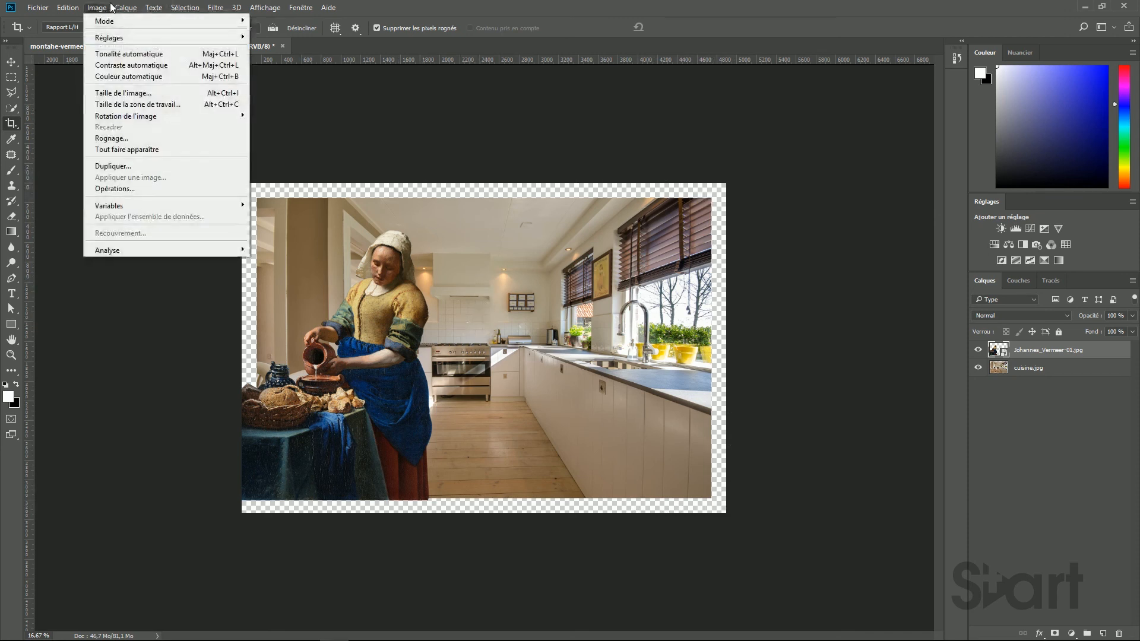
pyautogui.moveTo(121, 9)
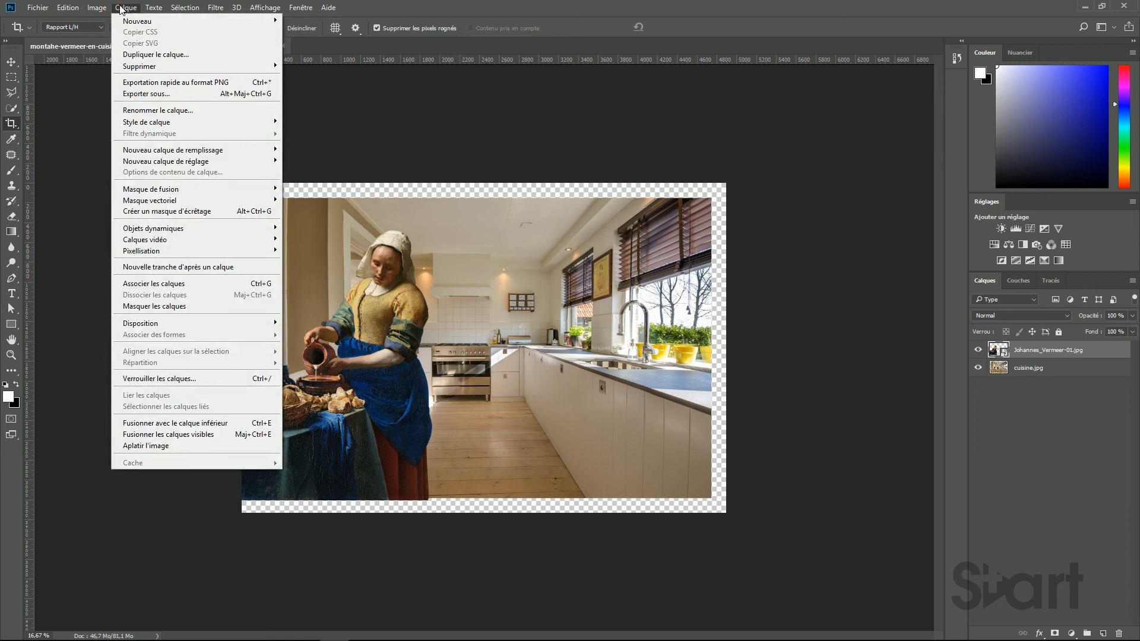
pyautogui.moveTo(211, 153)
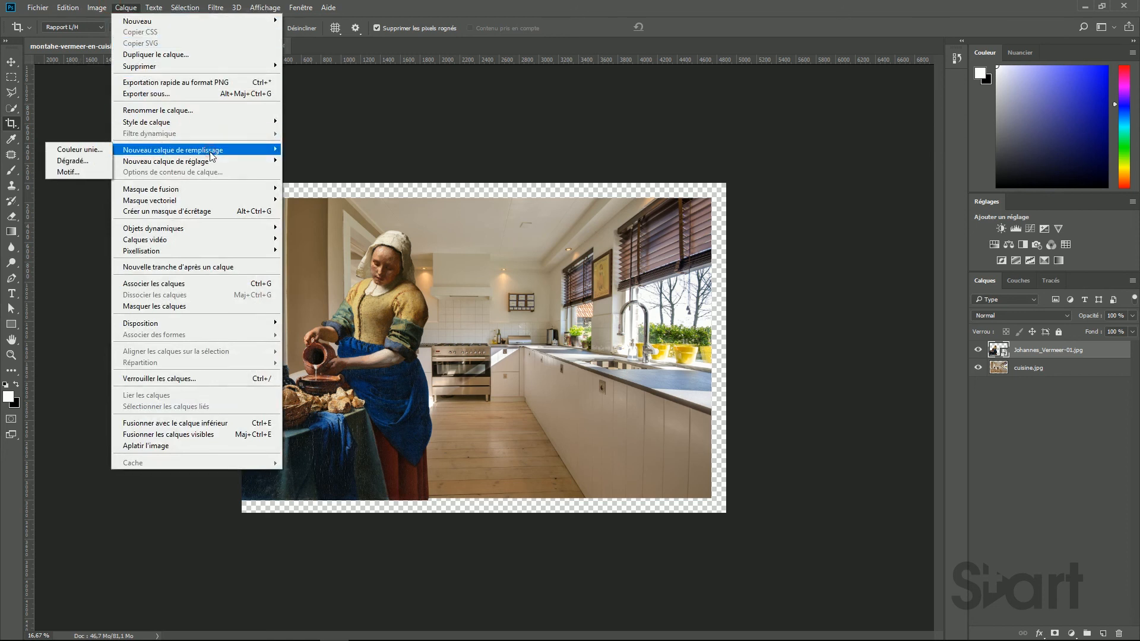
pyautogui.click(86, 152)
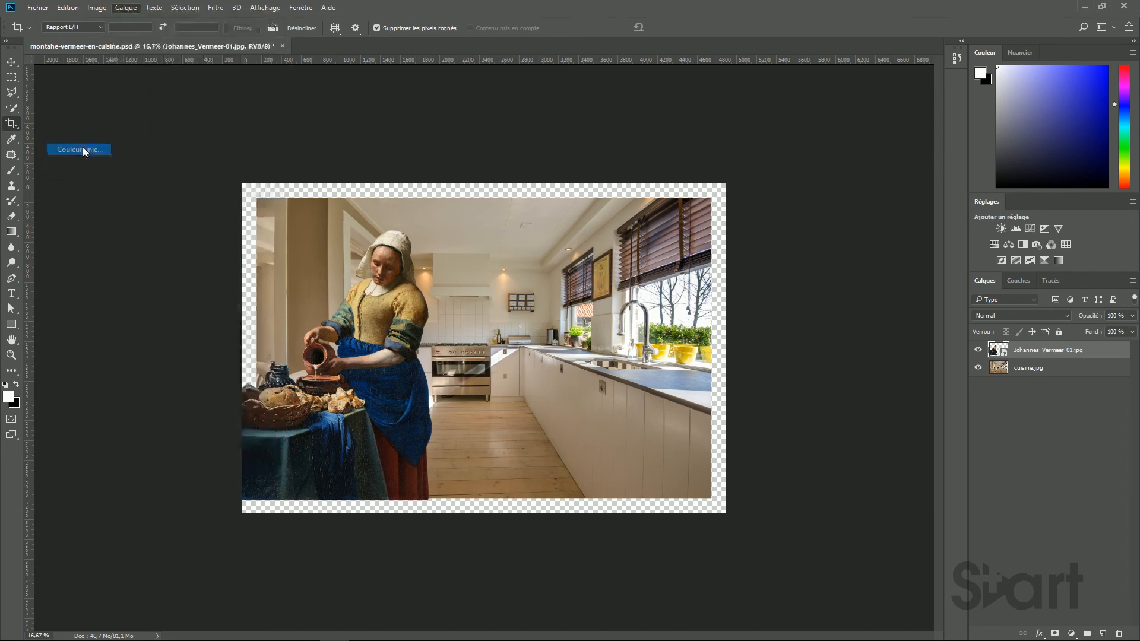
pyautogui.click(441, 244)
pyautogui.write('couleur')
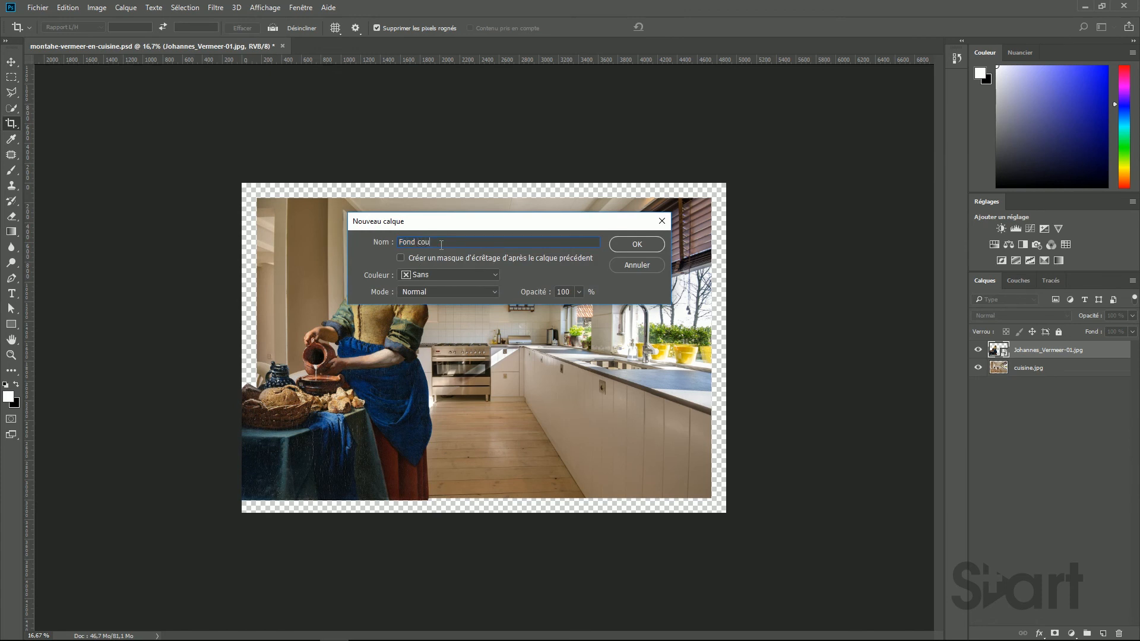
pyautogui.press('Return')
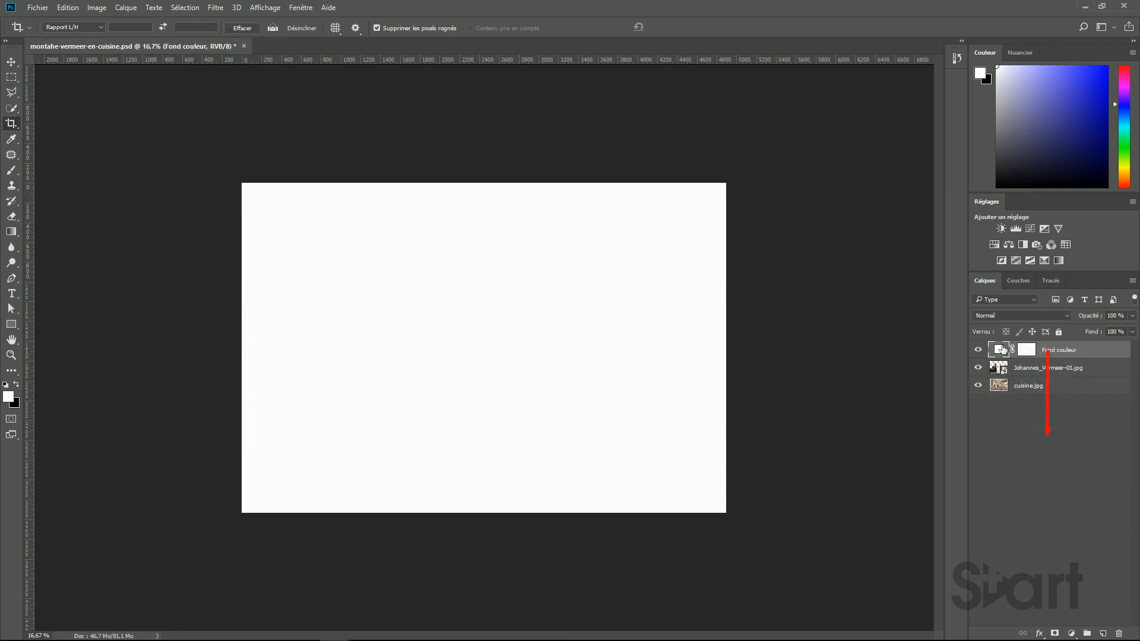
pyautogui.moveTo(1004, 350); pyautogui.dragTo(999, 395)
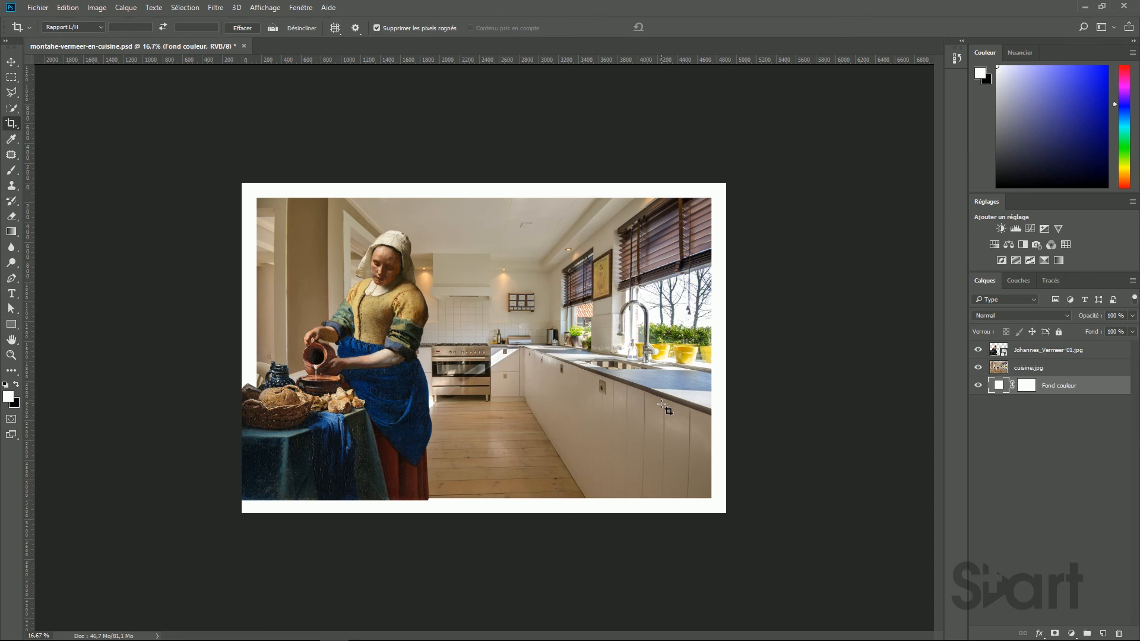
# Step: Place a horizontal guide along the kitchen photo's bottom edge and a vertical guide along its left edge
pyautogui.hotkey('ctrl', '+')
pyautogui.hotkey('ctrl', '+')
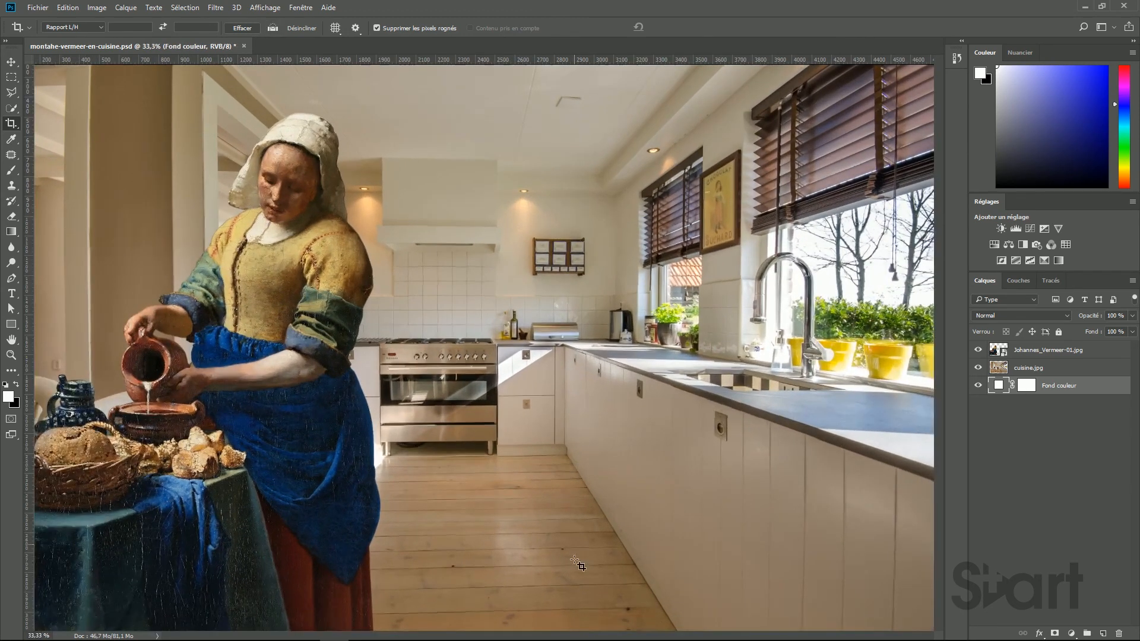
pyautogui.moveTo(344, 506); pyautogui.dragTo(603, 289)
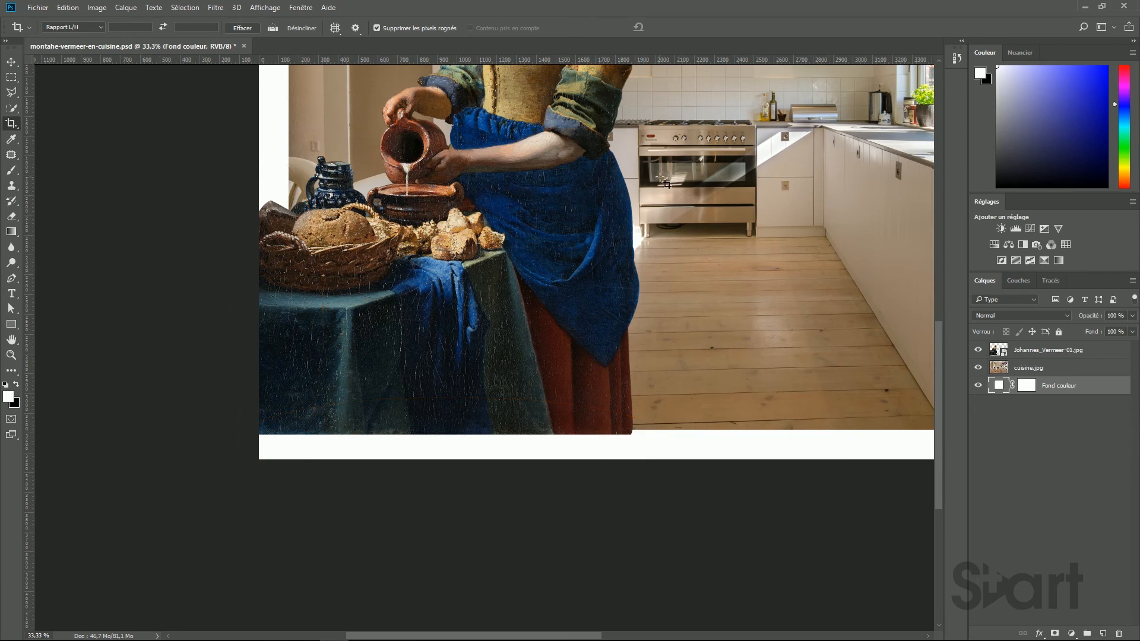
pyautogui.moveTo(683, 59); pyautogui.dragTo(694, 430)
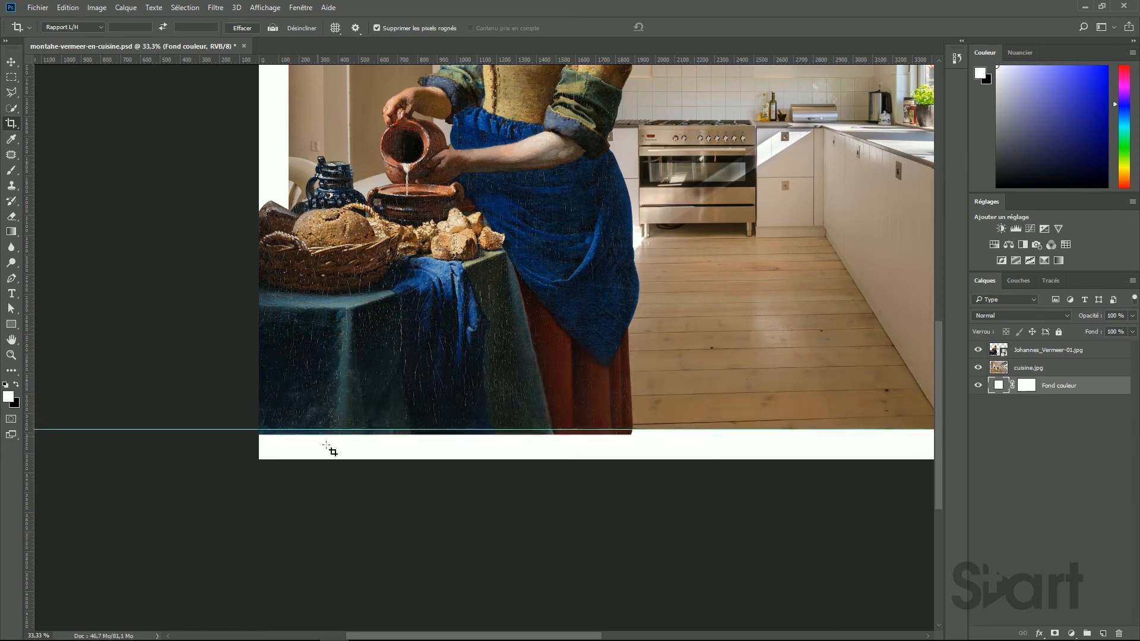
pyautogui.moveTo(30, 142); pyautogui.dragTo(289, 147)
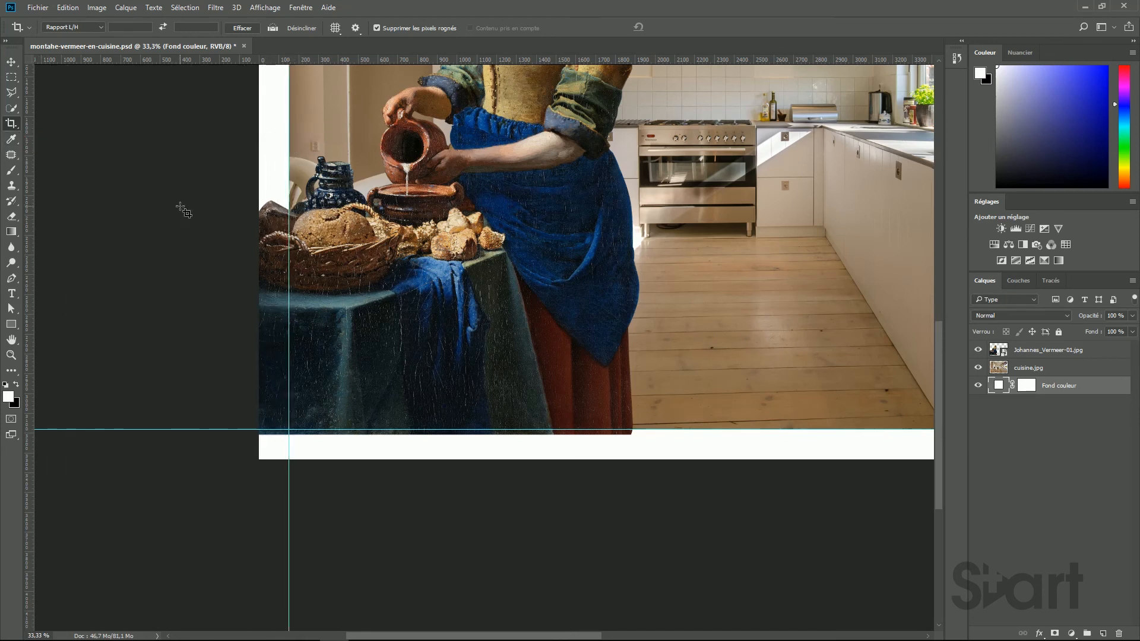
# Step: Select the left and bottom border strips covered by the milkmaid with the rectangular marquee, combining both areas along the guides
pyautogui.click(11, 78)
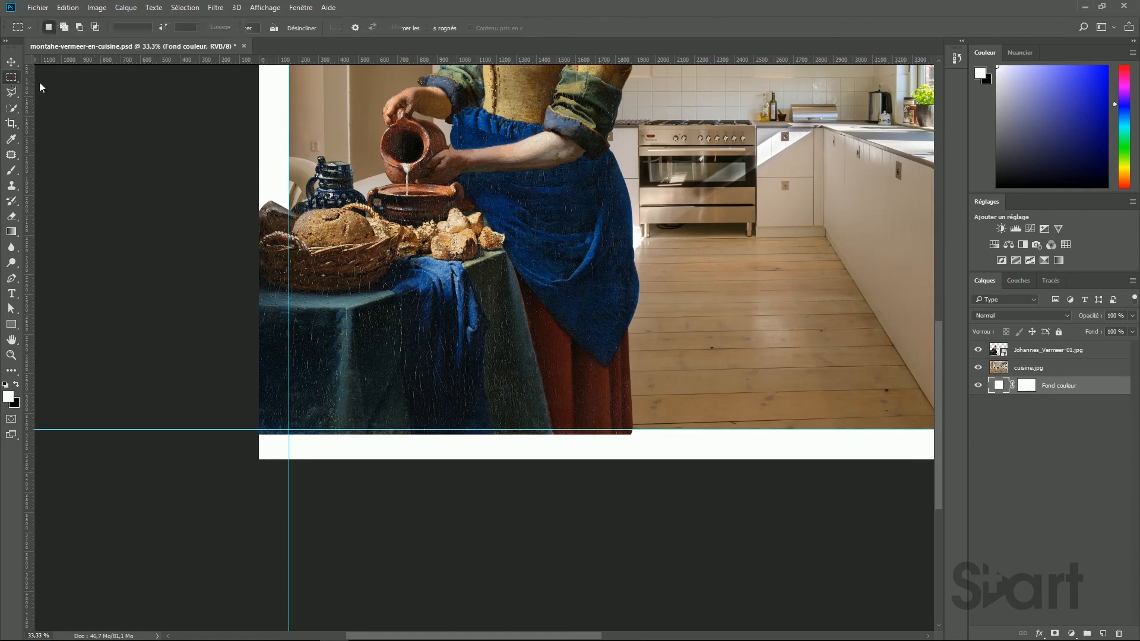
pyautogui.moveTo(136, 109)
pyautogui.mouseDown()
pyautogui.moveTo(234, 353)
pyautogui.moveTo(291, 432)
pyautogui.moveTo(160, 394)
pyautogui.moveTo(256, 442)
pyautogui.moveTo(289, 481)
pyautogui.mouseUp()
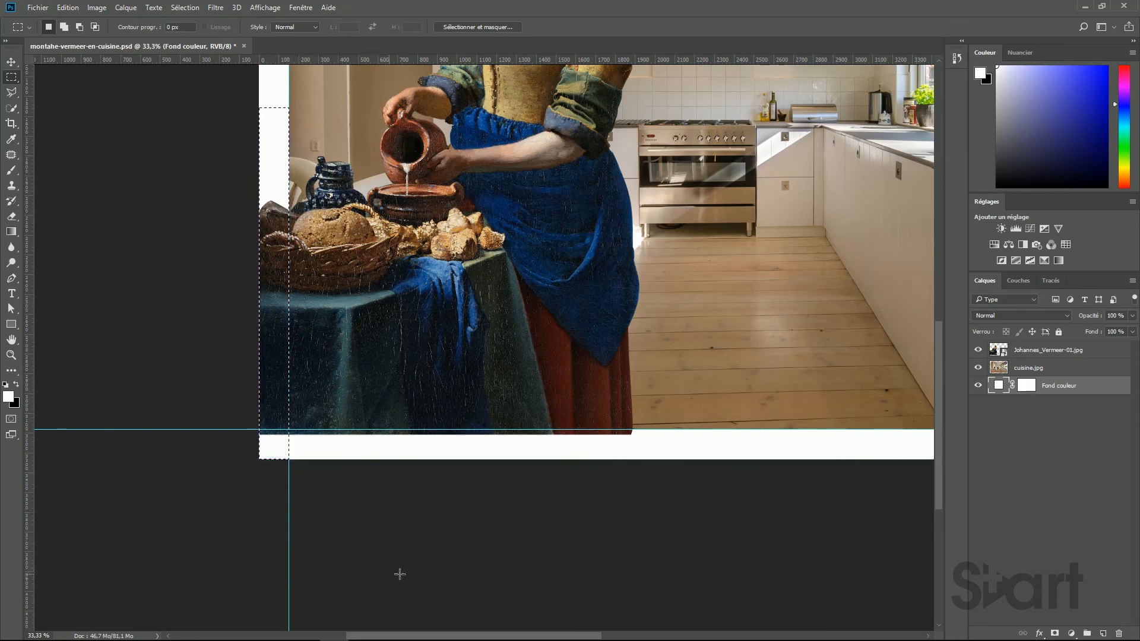
pyautogui.press('shift')
pyautogui.moveTo(261, 528); pyautogui.dragTo(699, 431)
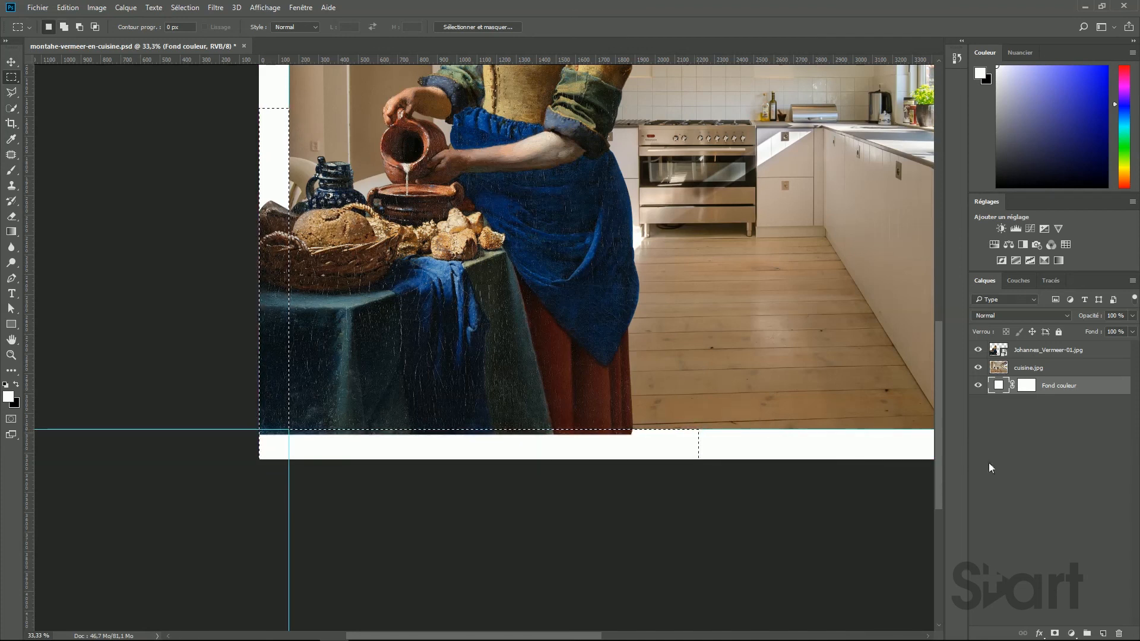
# Step: Invert the selection and add it as a layer mask on the Johannes_Vermeer-01.jpg layer, hiding her overlap on the white border
pyautogui.click(995, 350)
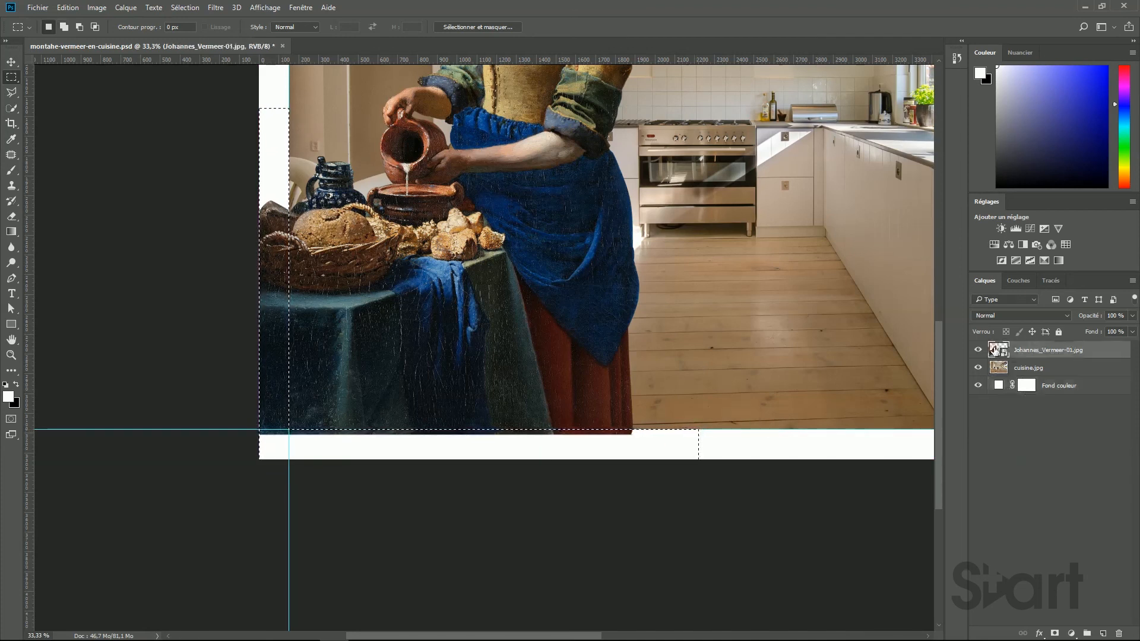
pyautogui.click(185, 7)
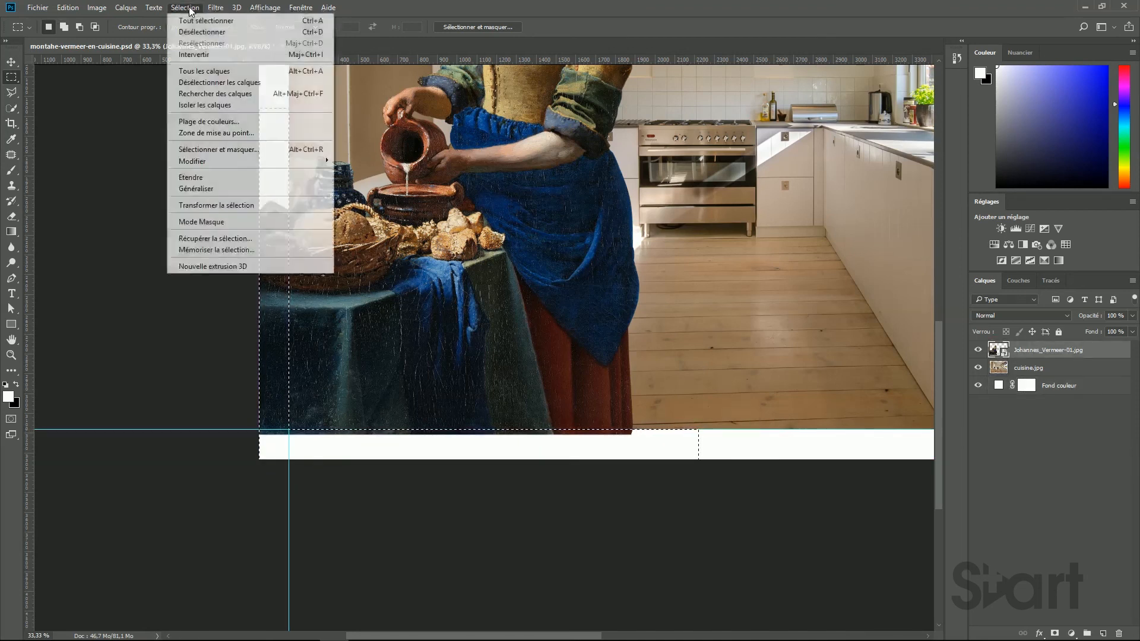
pyautogui.click(189, 53)
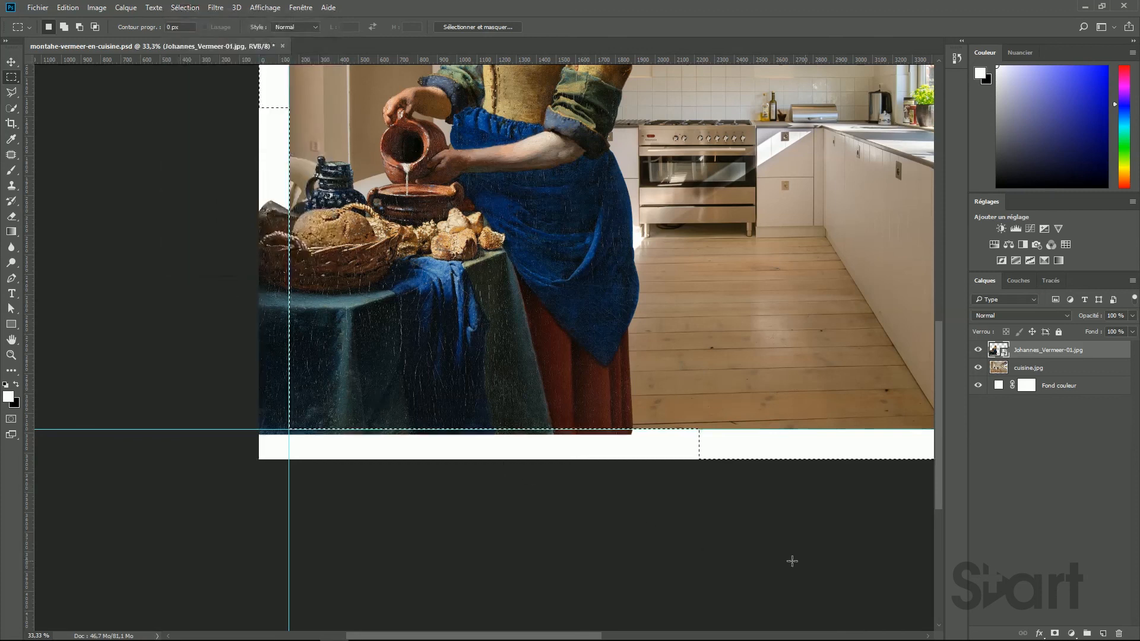
pyautogui.click(1055, 634)
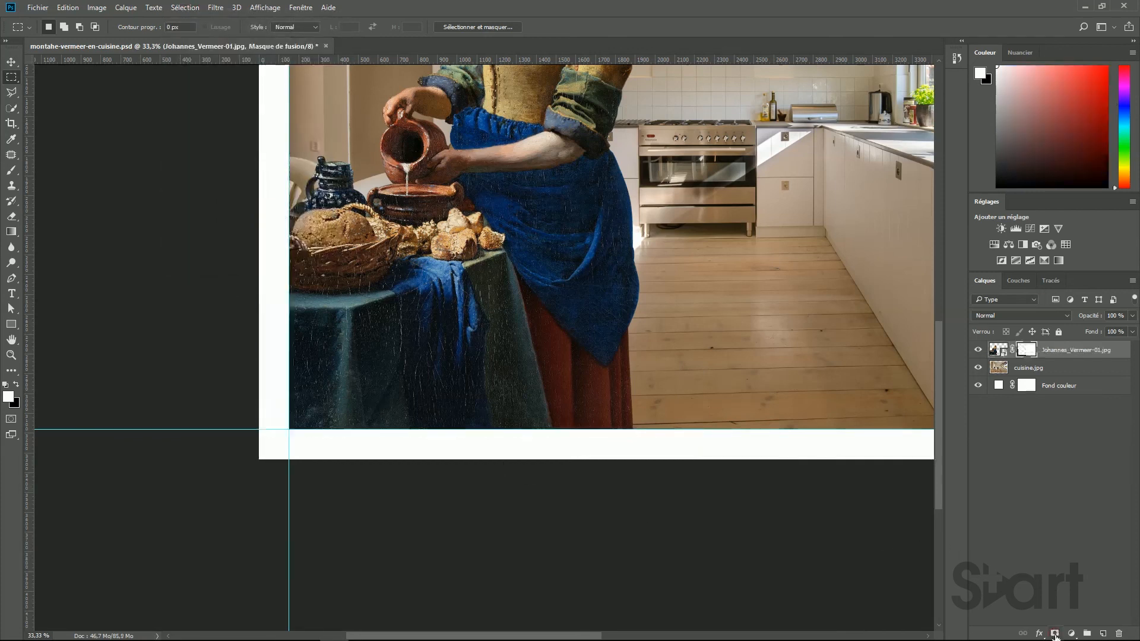
# Step: Check the whole bordered montage and save the changes to the existing PSD file
pyautogui.doubleClick(11, 341)
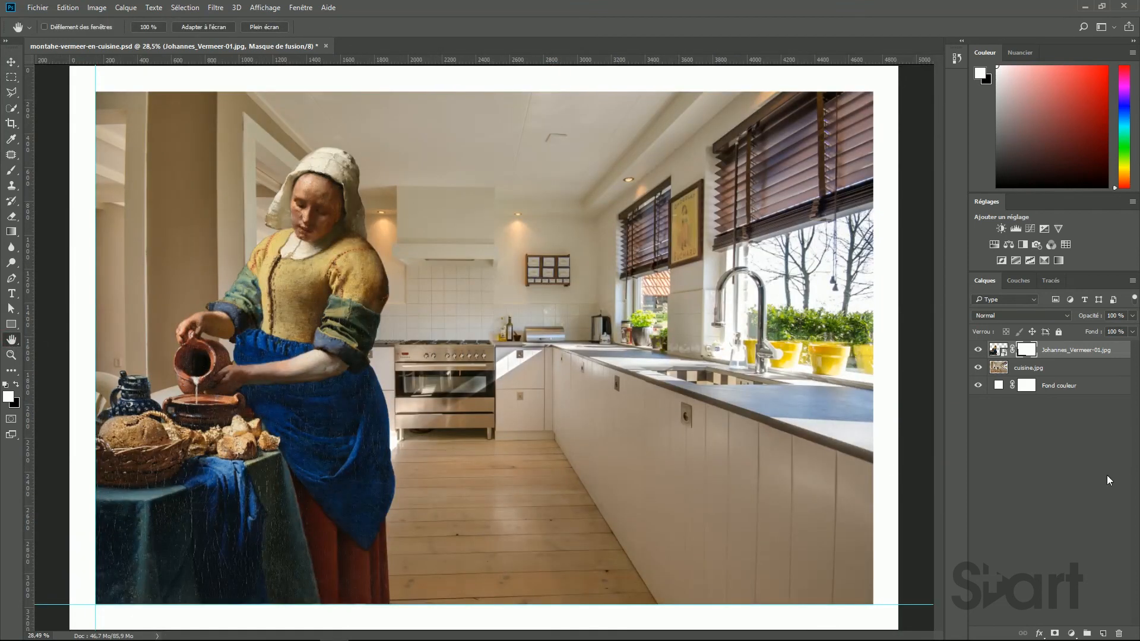
pyautogui.hotkey('ctrl', '-')
pyautogui.hotkey('ctrl', '-')
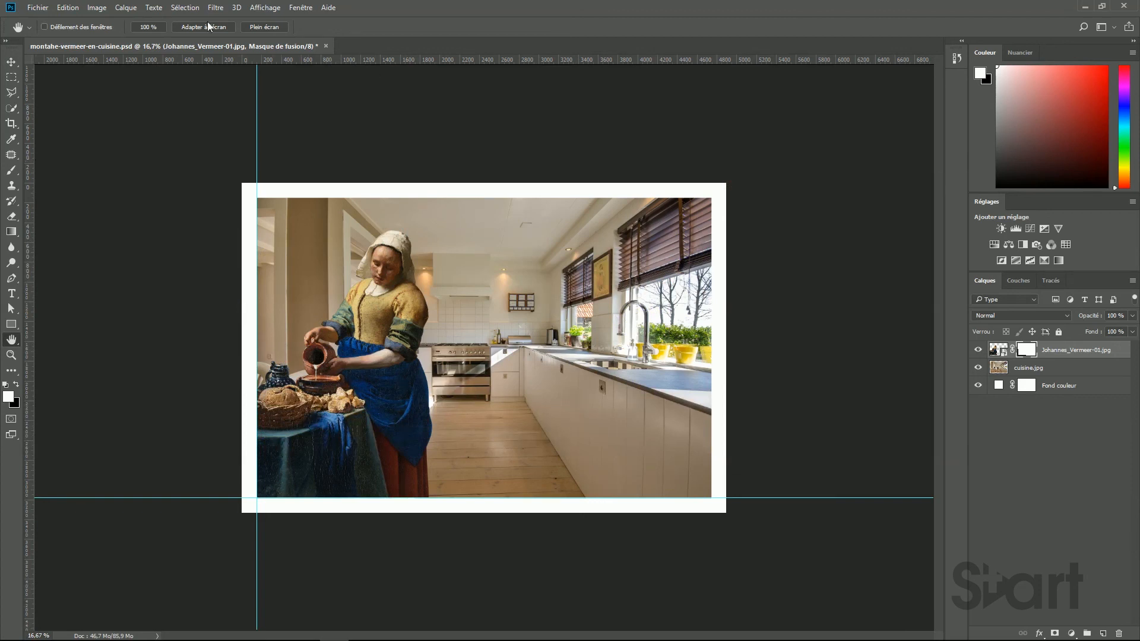
pyautogui.click(41, 9)
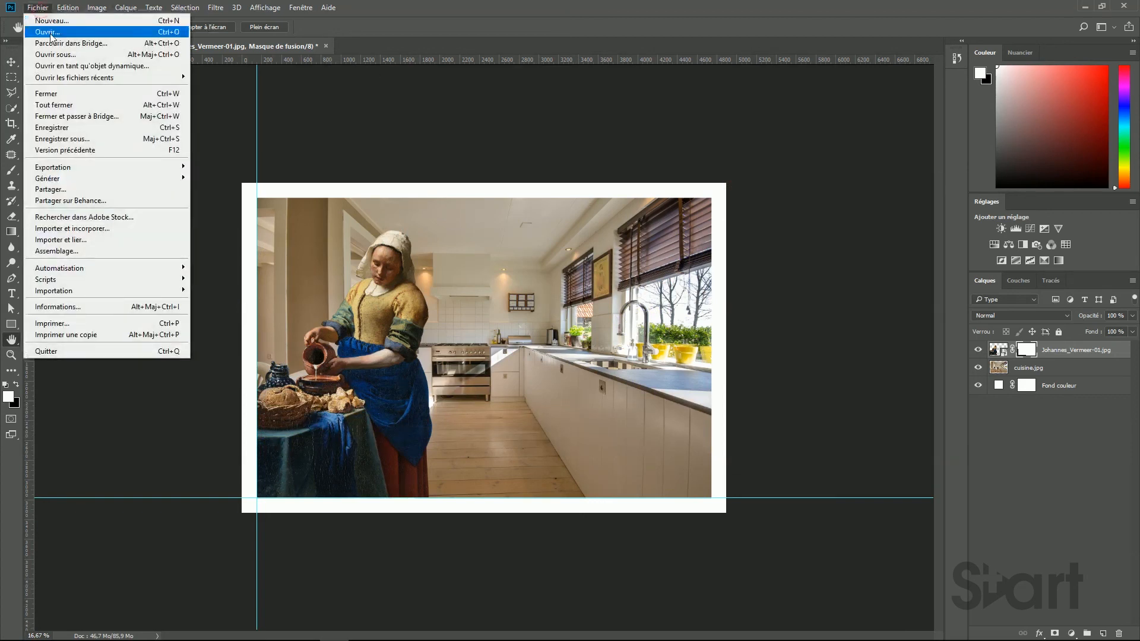
pyautogui.click(79, 129)
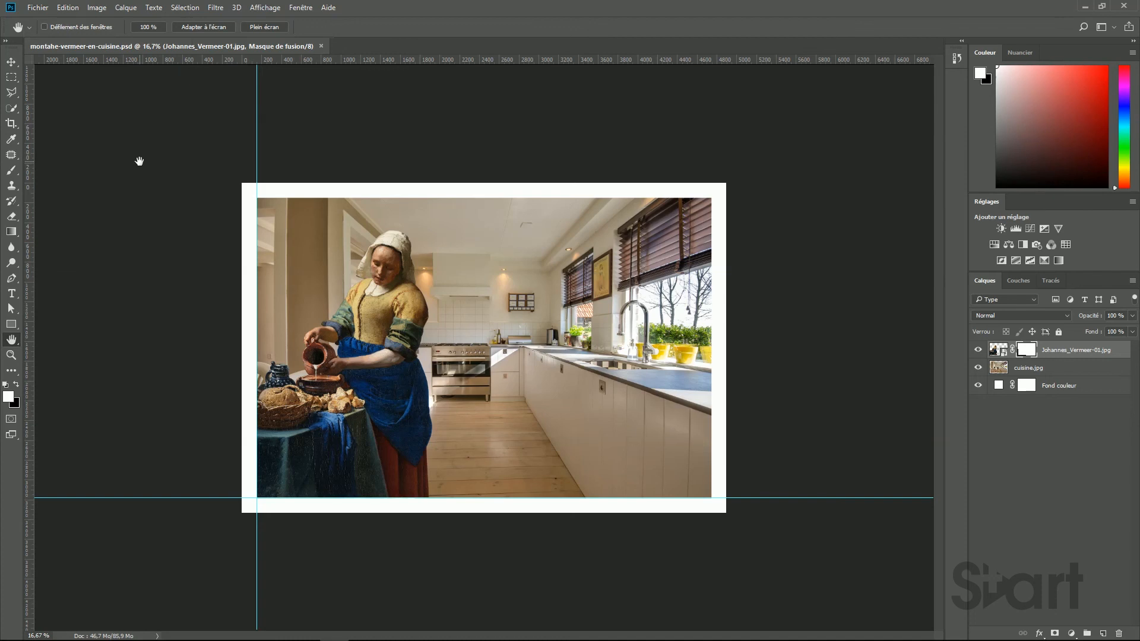
# Step: Save a JPEG copy of the montage in the montage-cuisine-vermeer folder with quality 10 (Maximum) and the baseline standard format
pyautogui.click(40, 9)
pyautogui.click(62, 139)
pyautogui.click(386, 406)
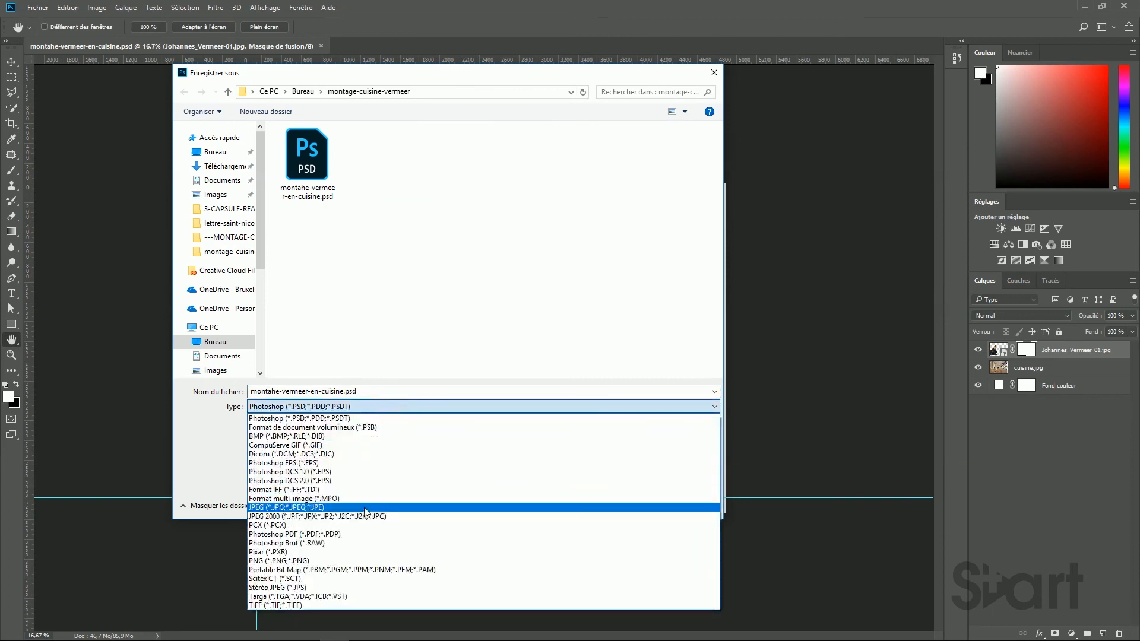
pyautogui.click(367, 508)
pyautogui.press('Return')
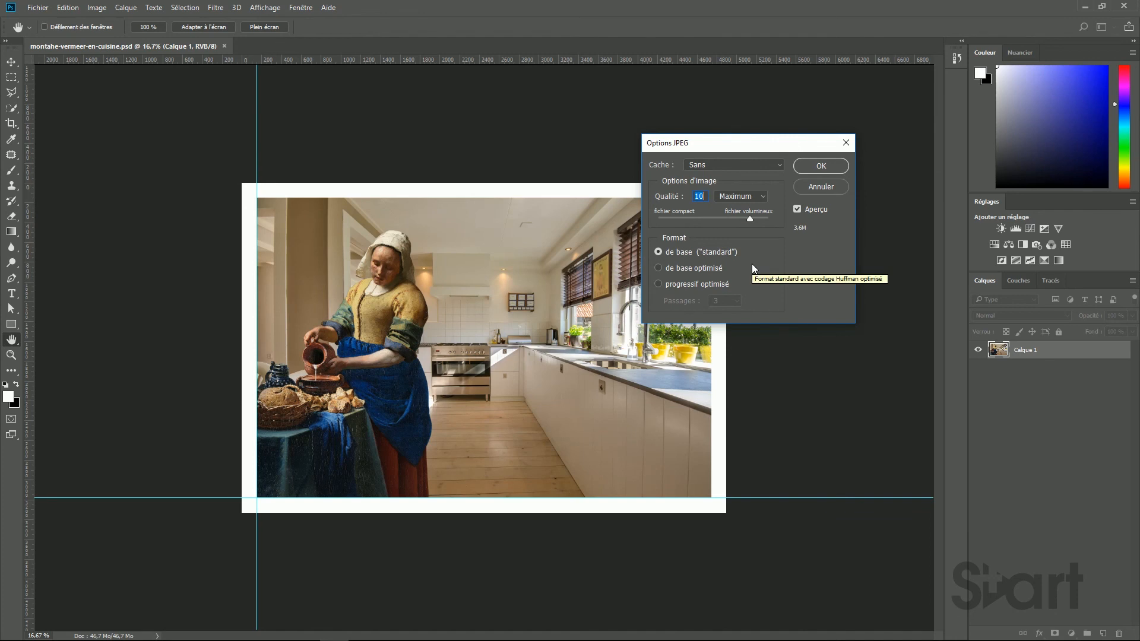
pyautogui.click(821, 166)
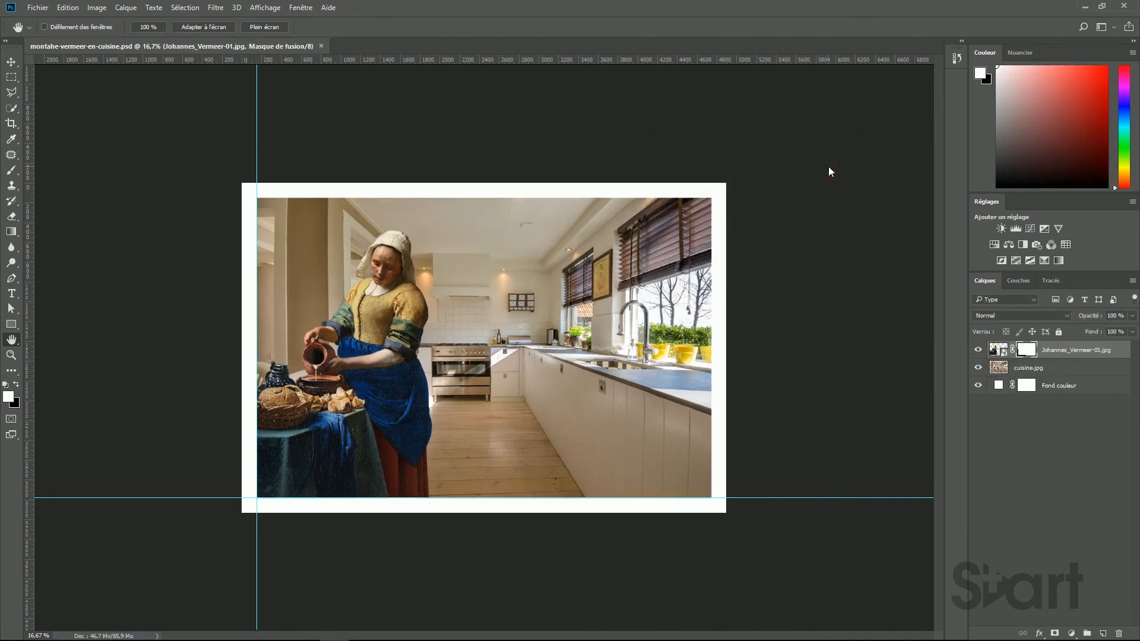